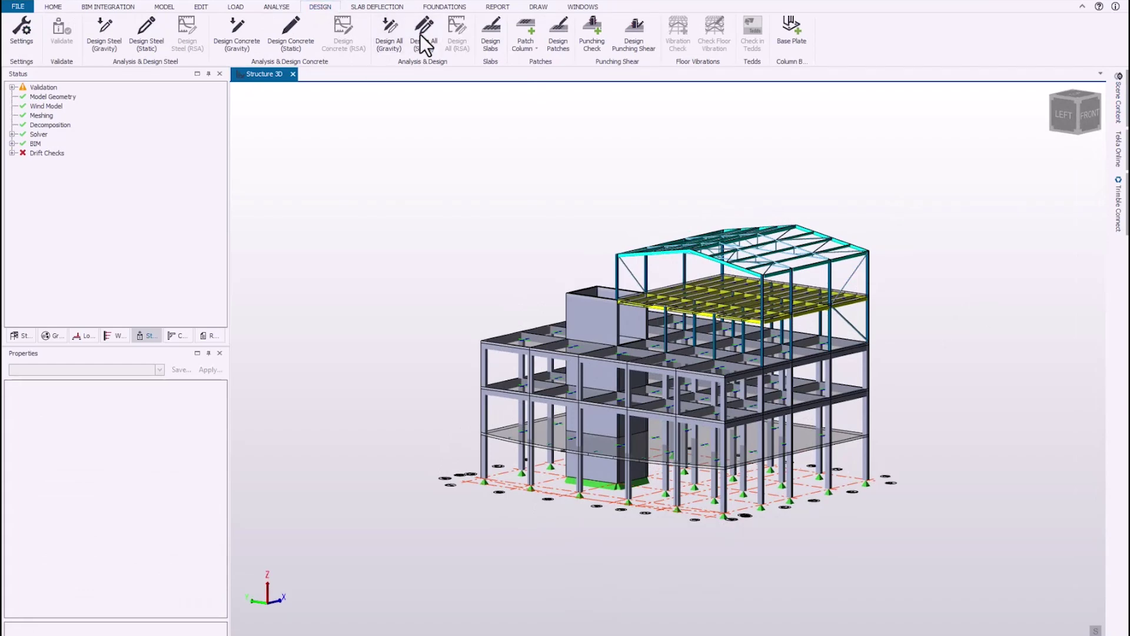
Check a roof brace against the static analysis and give the braces a Flat 10x120 section
click(422, 44)
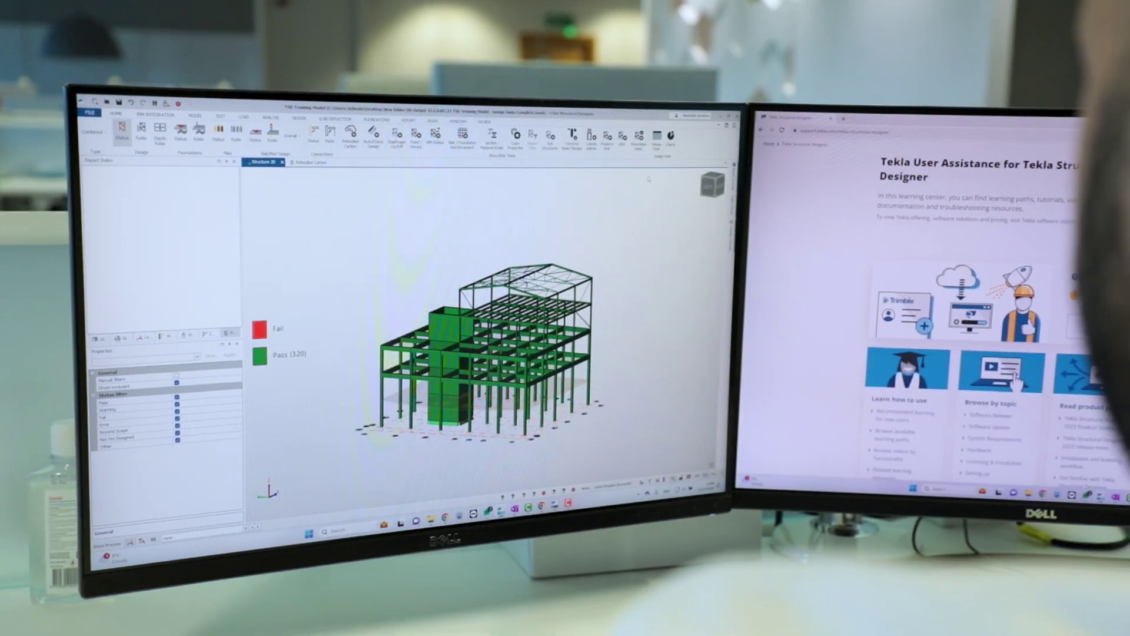
right_click(811, 253)
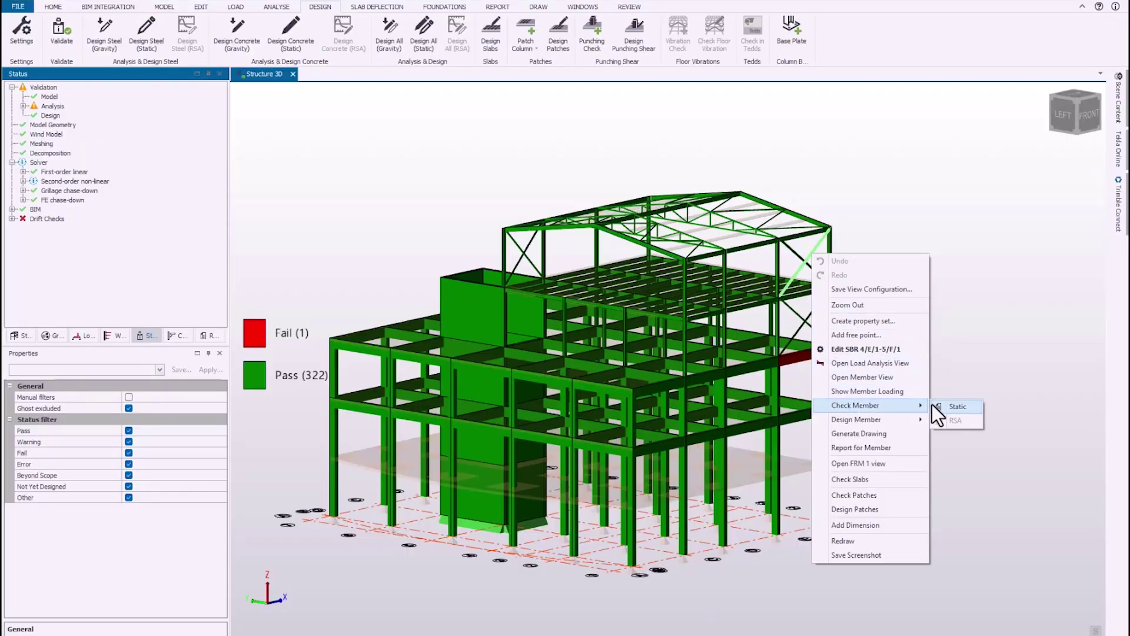
click(935, 404)
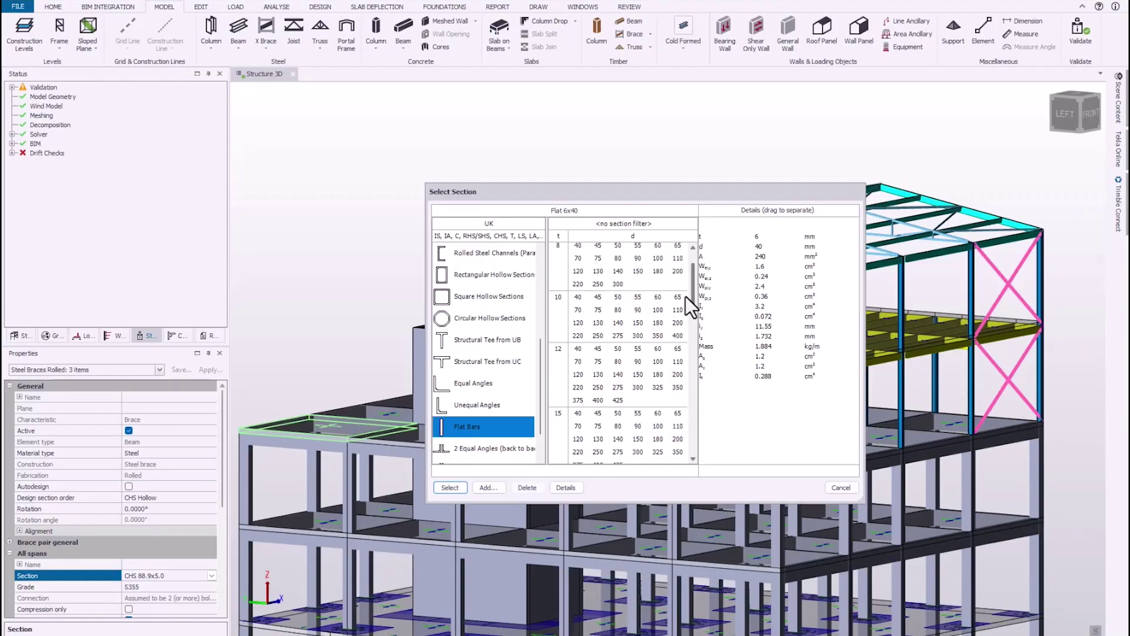
click(449, 487)
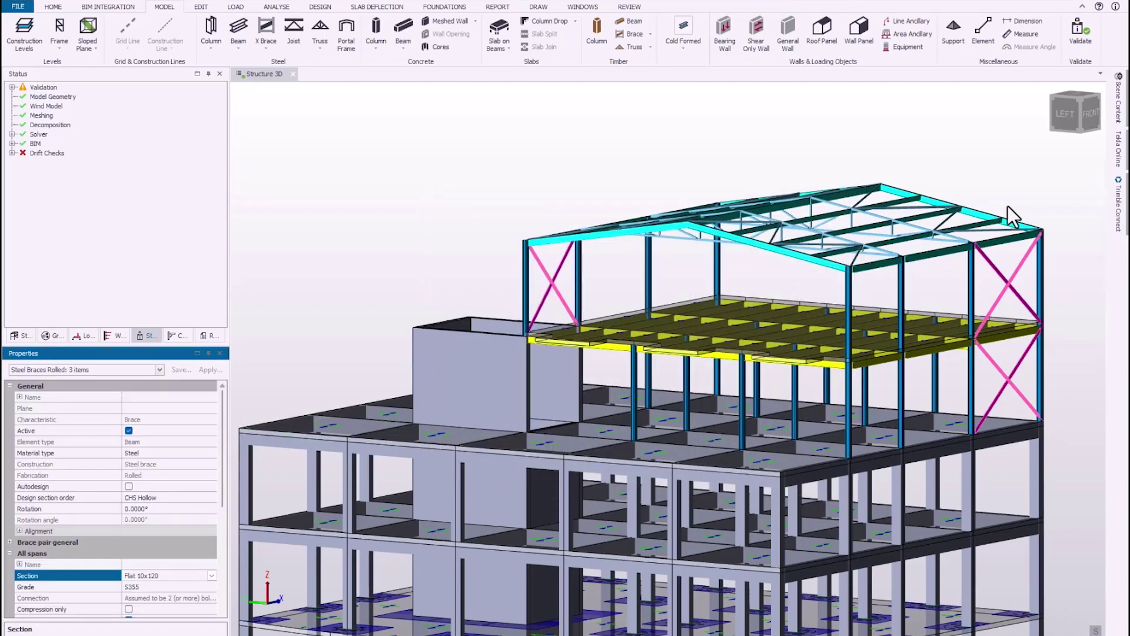
Clear the selection and rerun the static steel design on the structure
click(429, 87)
click(320, 7)
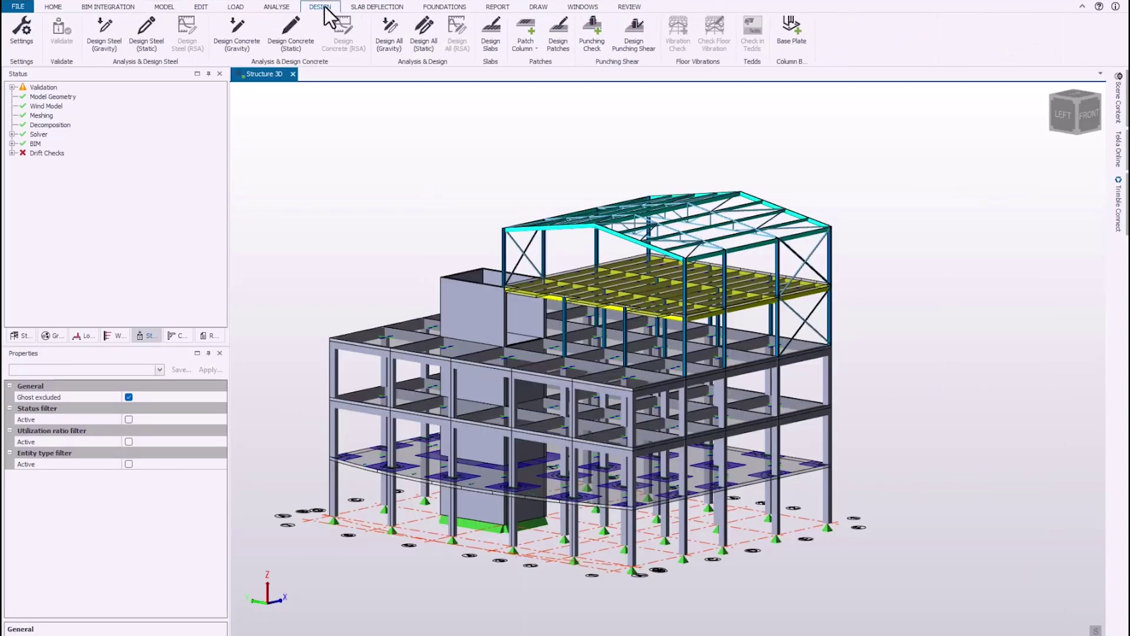
click(428, 37)
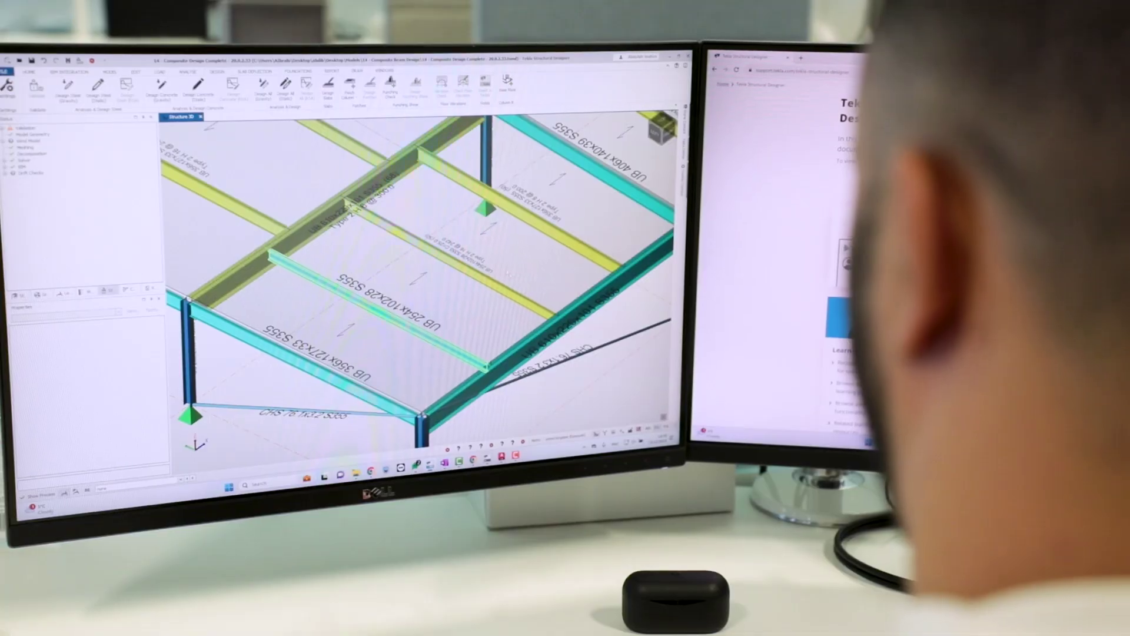
Review a floor beam's design checks and floor vibration settings, then statically check the magenta beam
click(508, 273)
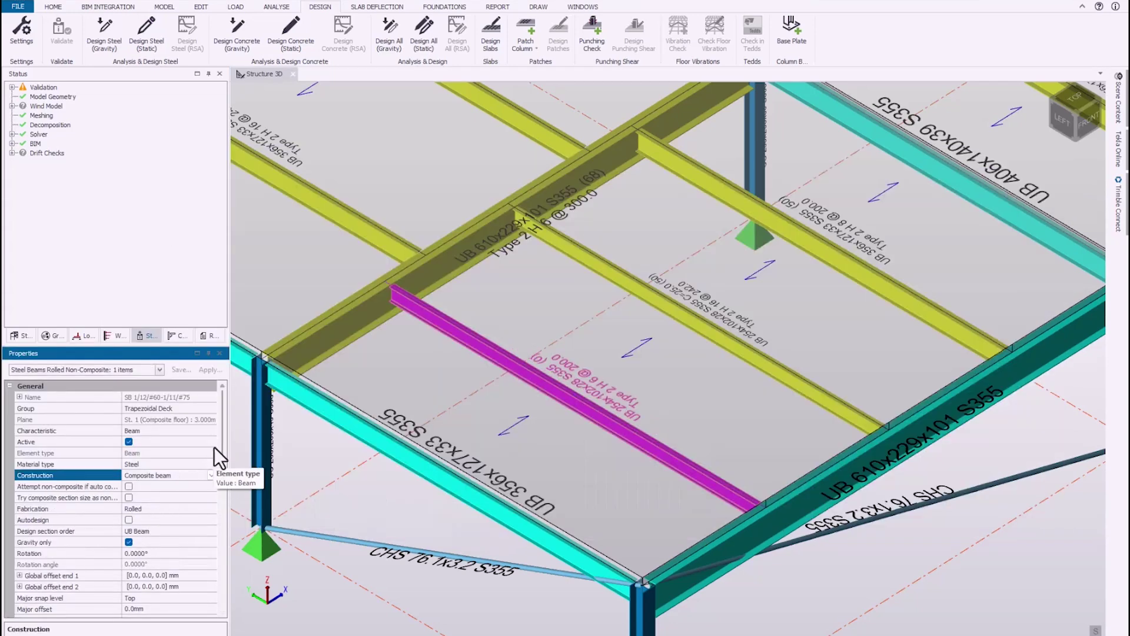
scroll(214, 447, down, 5)
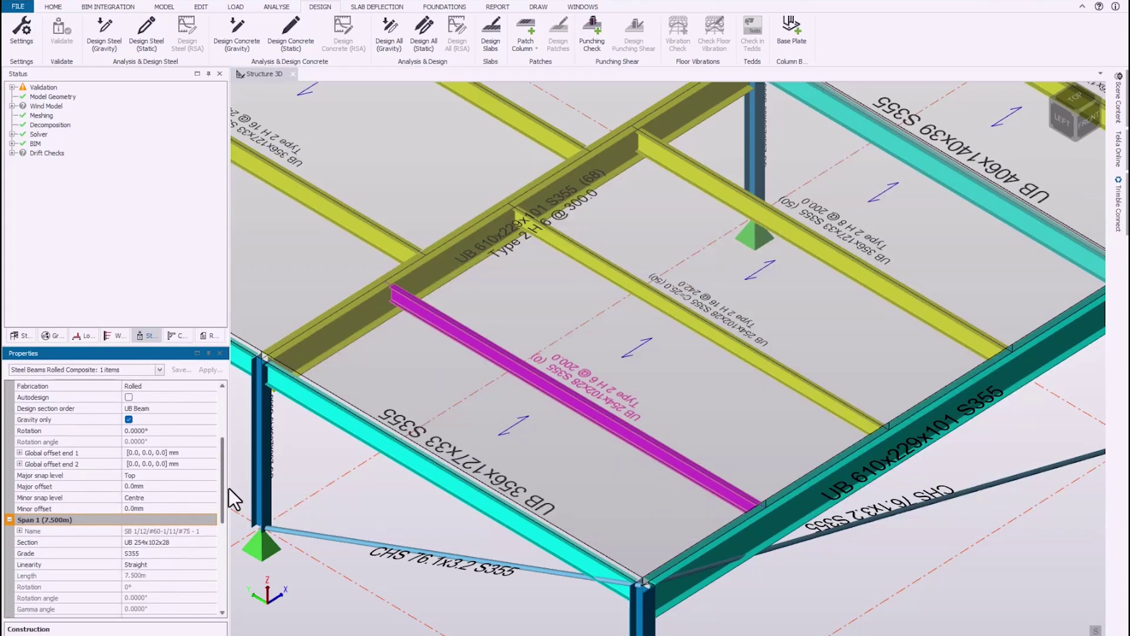
click(20, 530)
scroll(214, 565, down, 1)
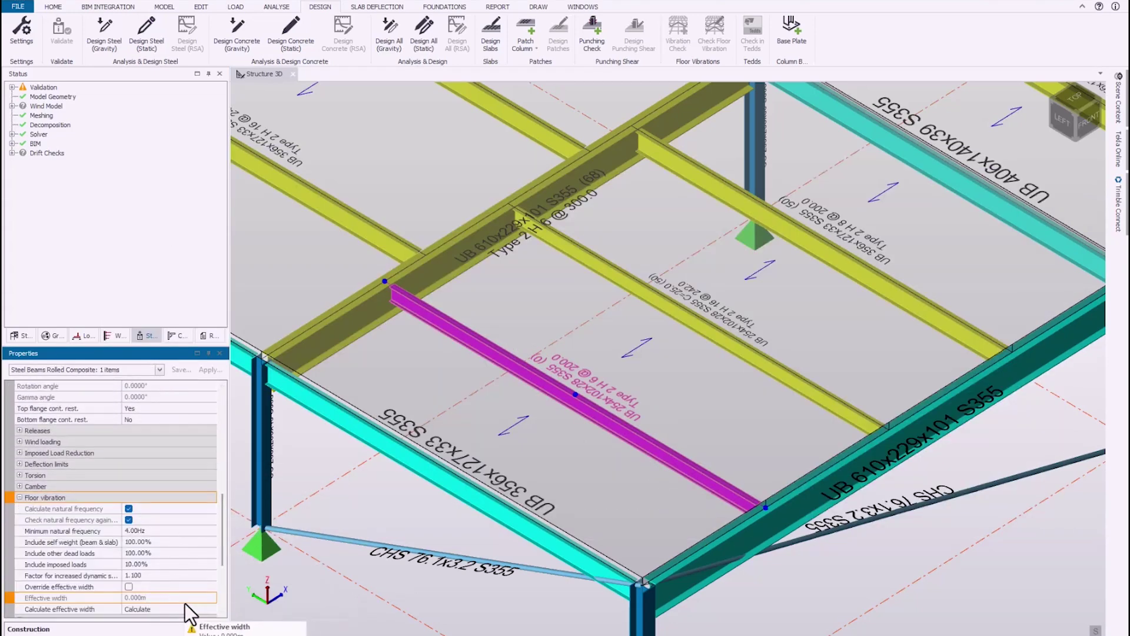
right_click(554, 390)
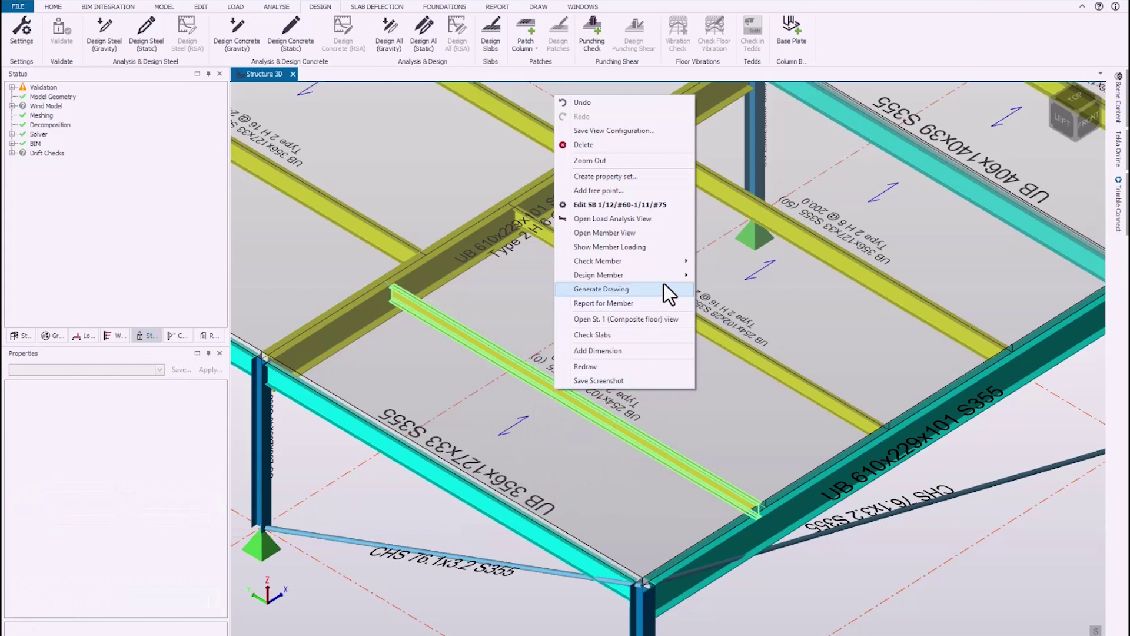
click(711, 272)
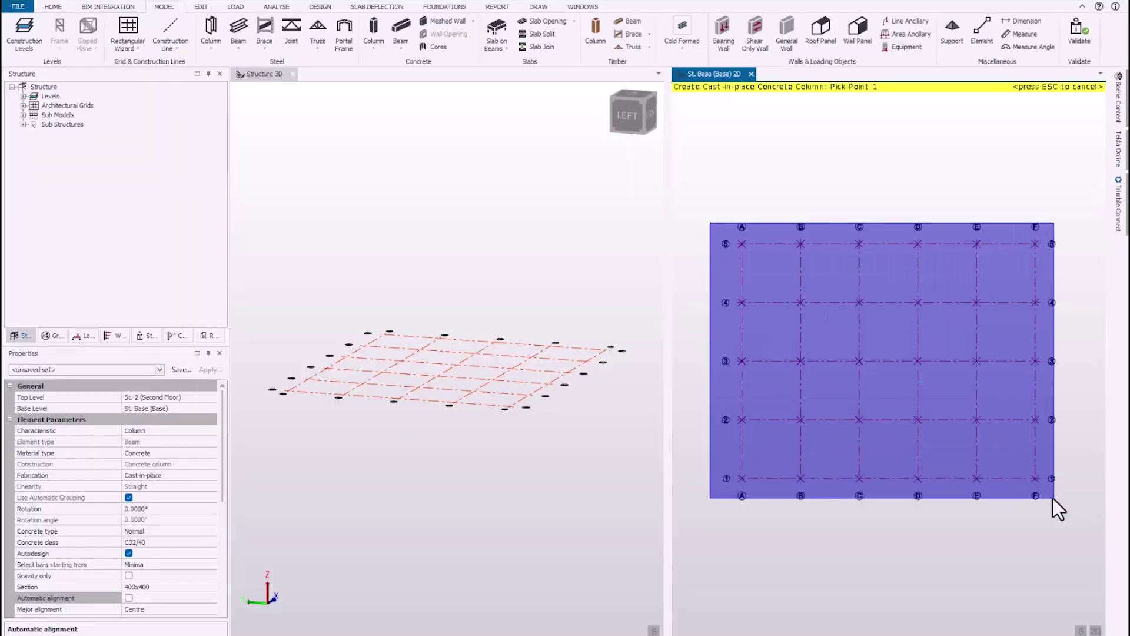
Window-select the whole grid to place concrete columns at every intersection
drag(1052, 499, 1052, 498)
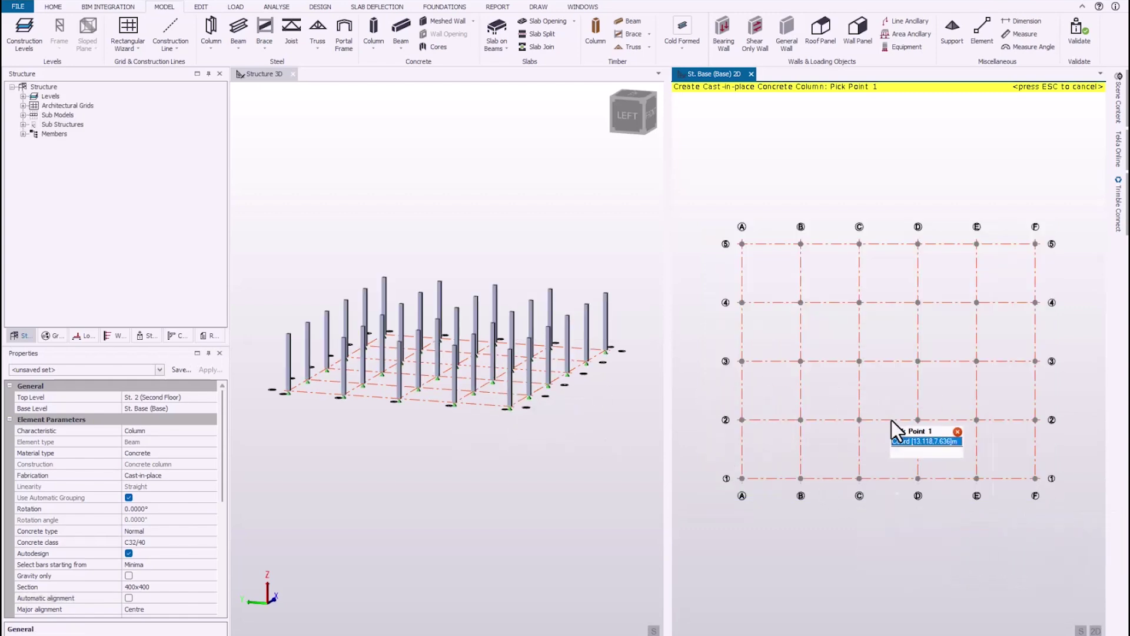
key(Escape)
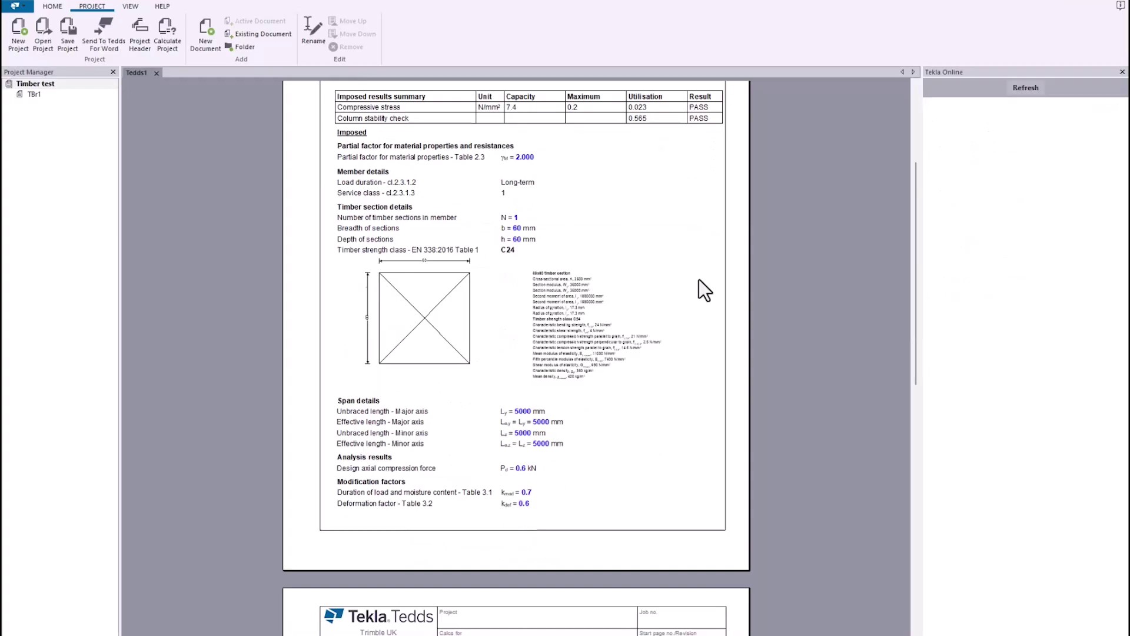
scroll(698, 279, down, 10)
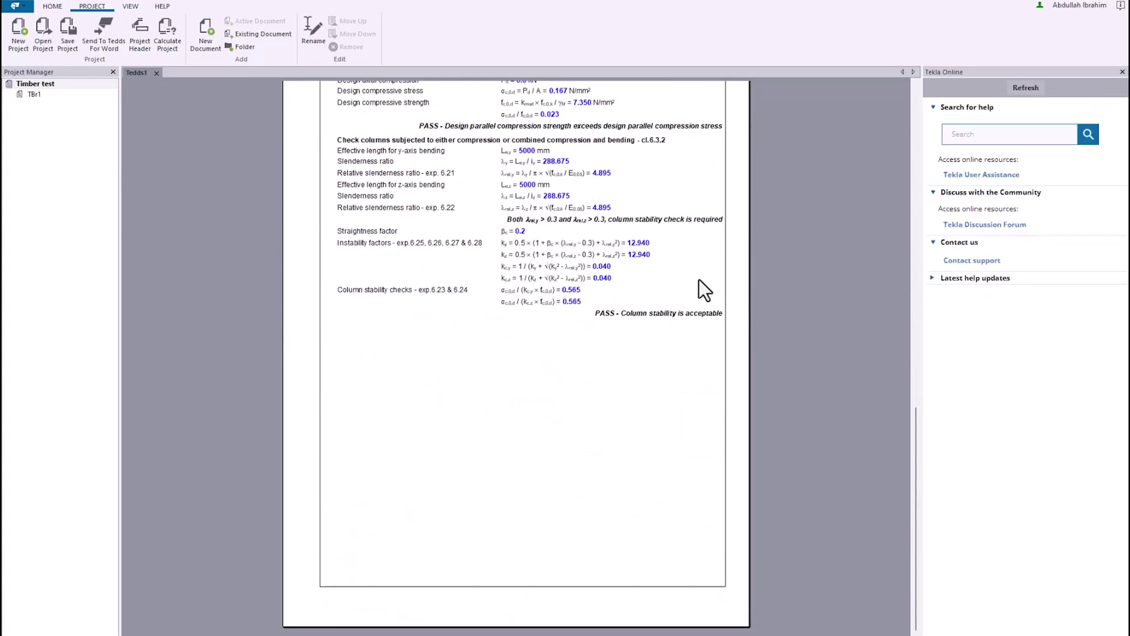
scroll(698, 279, up, 8)
scroll(698, 279, up, 5)
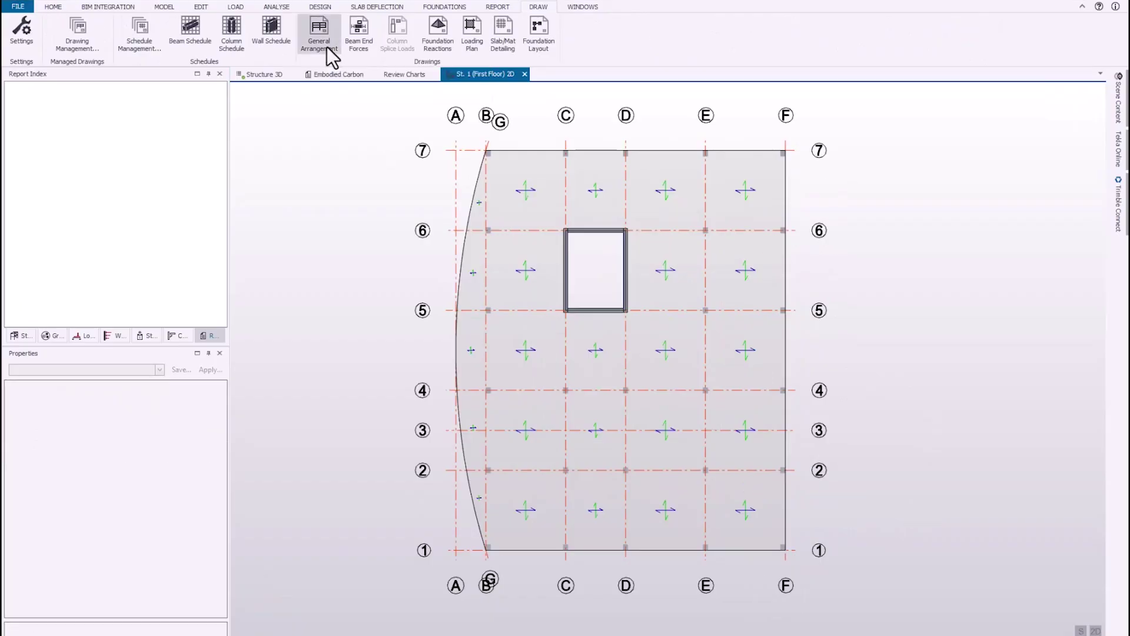
Start a general arrangement drawing of the first floor plan
click(327, 47)
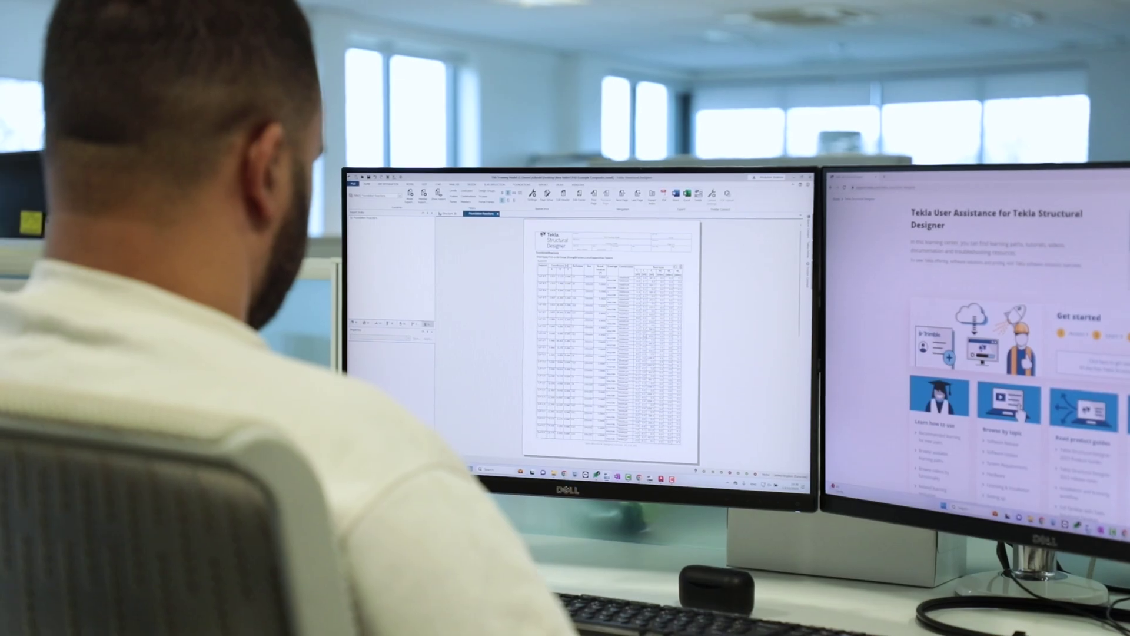
ctrl+scroll(612, 338, up, 3)
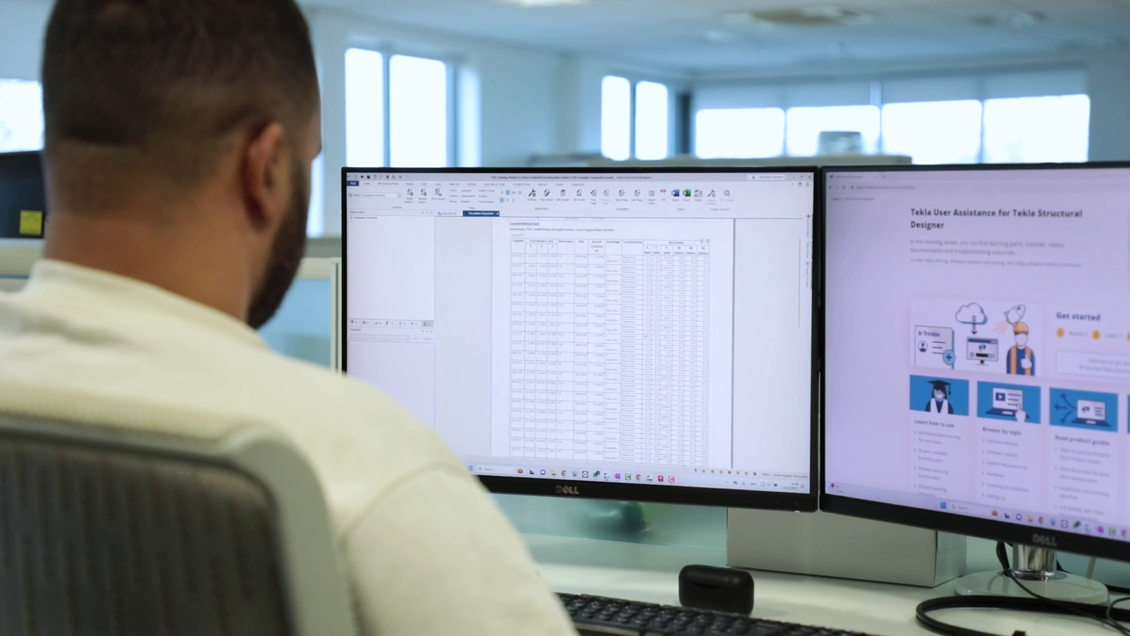
scroll(612, 338, down, 5)
scroll(612, 338, down, 4)
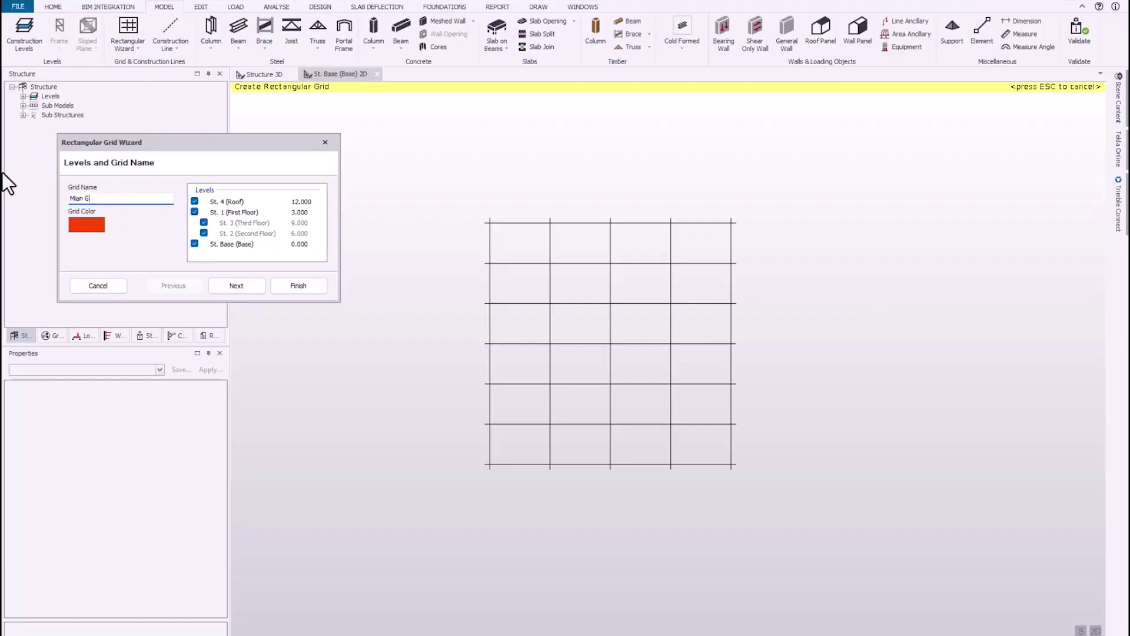
Create the rectangular A–F by 1–5 grid with 4 bays in the Y direction
click(235, 284)
click(247, 286)
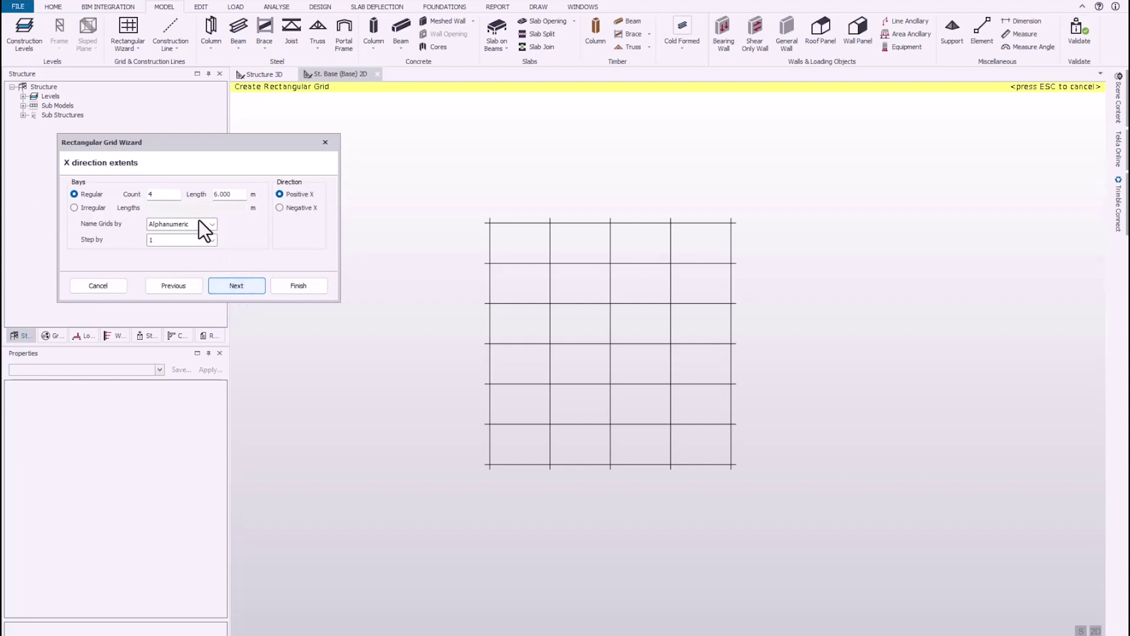
click(229, 288)
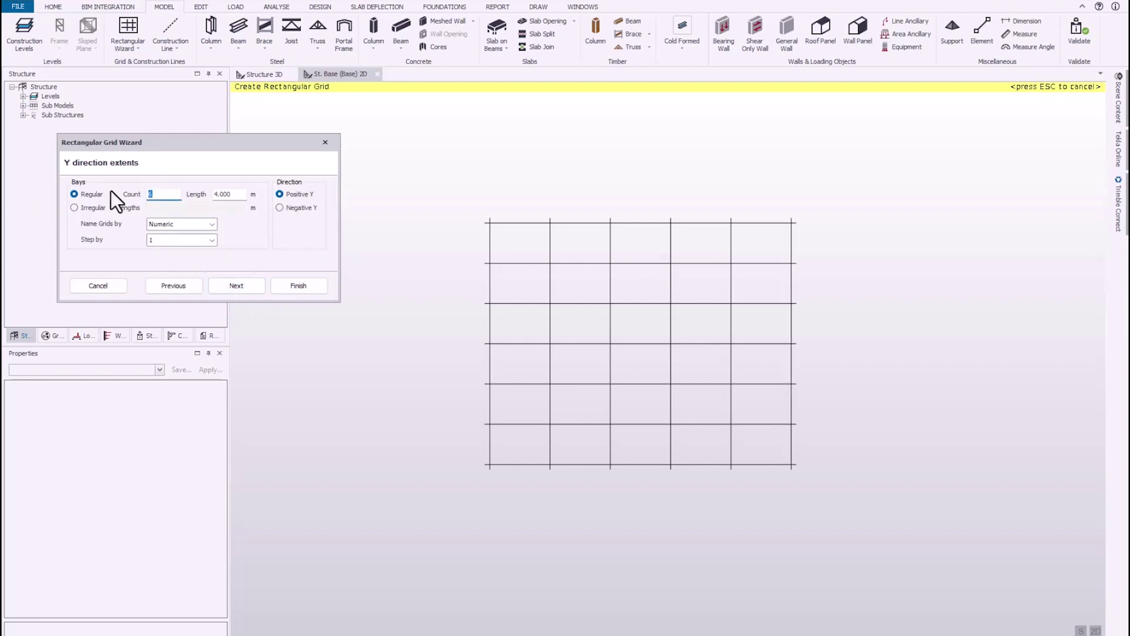
text(4)
key(Tab)
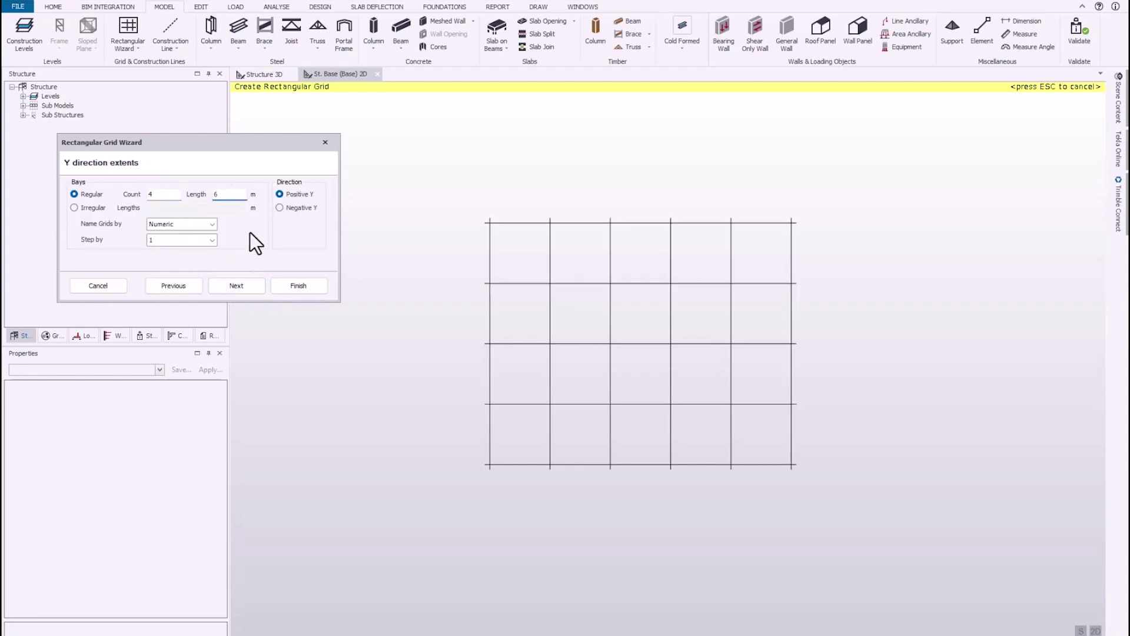
click(310, 284)
Make the second construction level copy level 1 and insert two more levels above
right_click(327, 76)
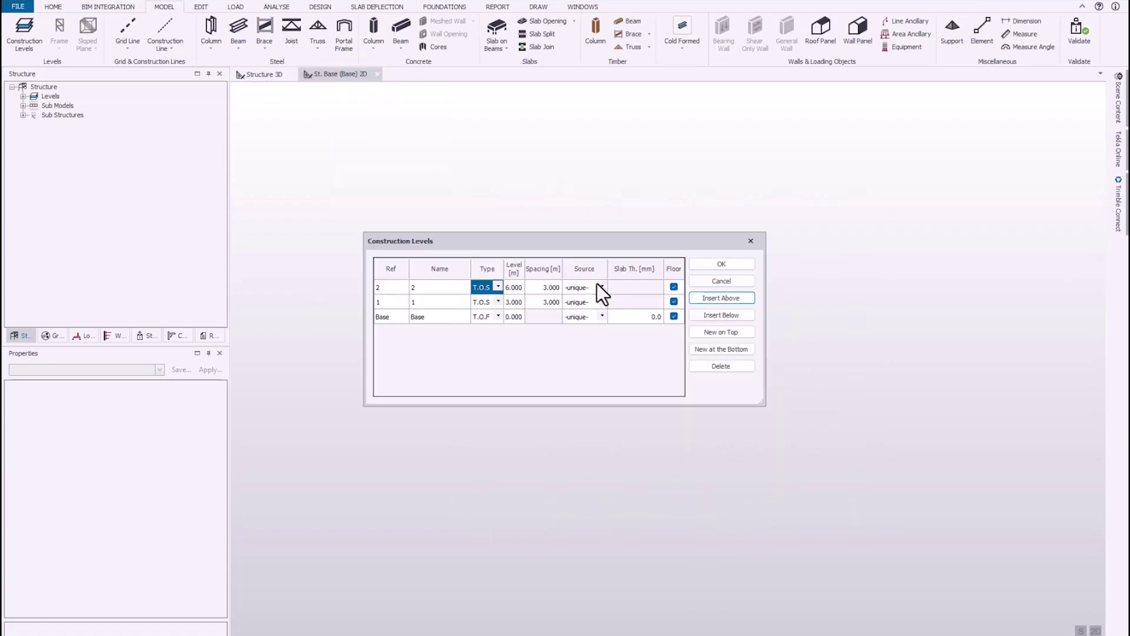
click(599, 287)
click(595, 303)
click(721, 298)
click(720, 298)
Rename the levels First Floor, Second Floor, Third Floor and Roof, and confirm
click(427, 333)
text(First Floor)
key(Up)
text(Second Floor)
key(Up)
text(Third Floor)
key(Up)
text(Roof)
click(733, 266)
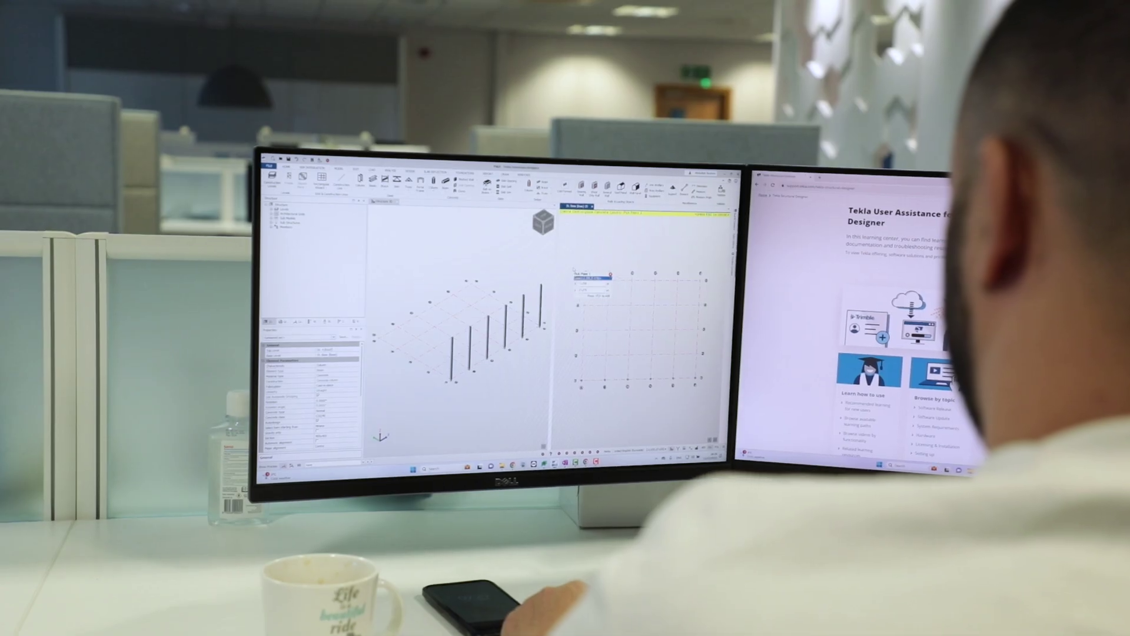
Place steel columns along the back grid row and grid lines 2, 3 and 4
drag(572, 269, 719, 298)
drag(710, 394, 1055, 453)
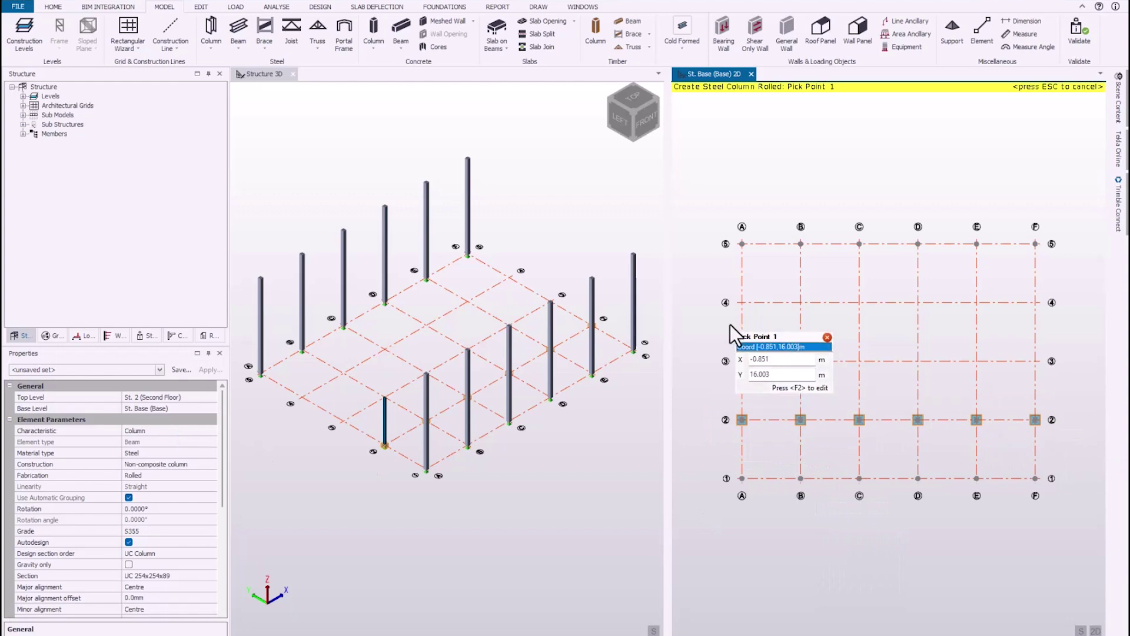
drag(802, 333, 1061, 380)
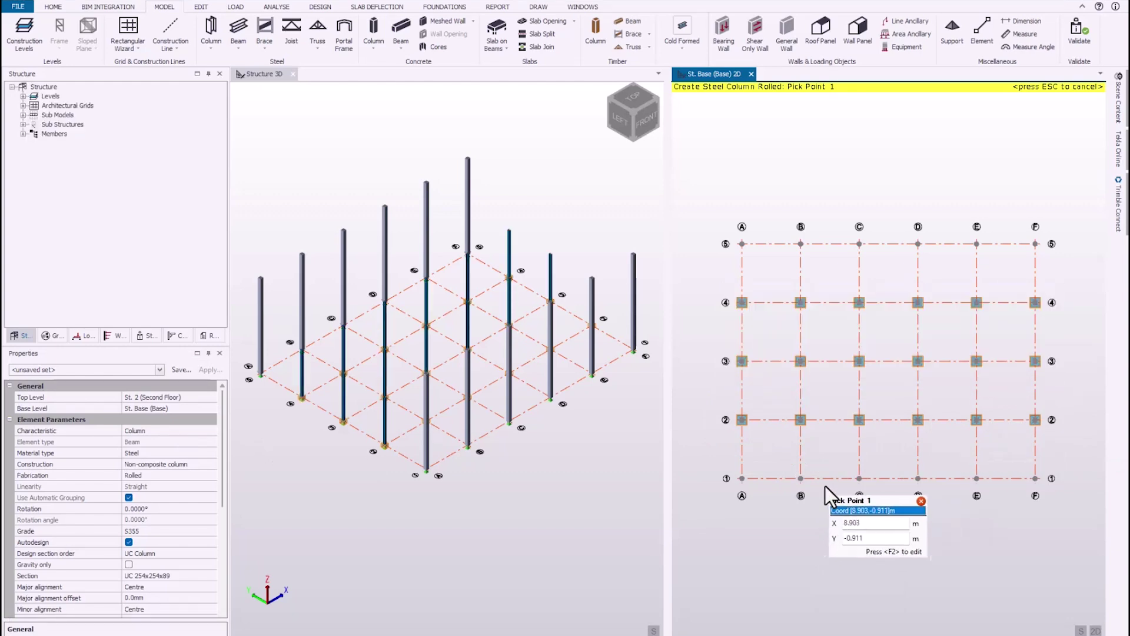
middle_drag(542, 506, 606, 429)
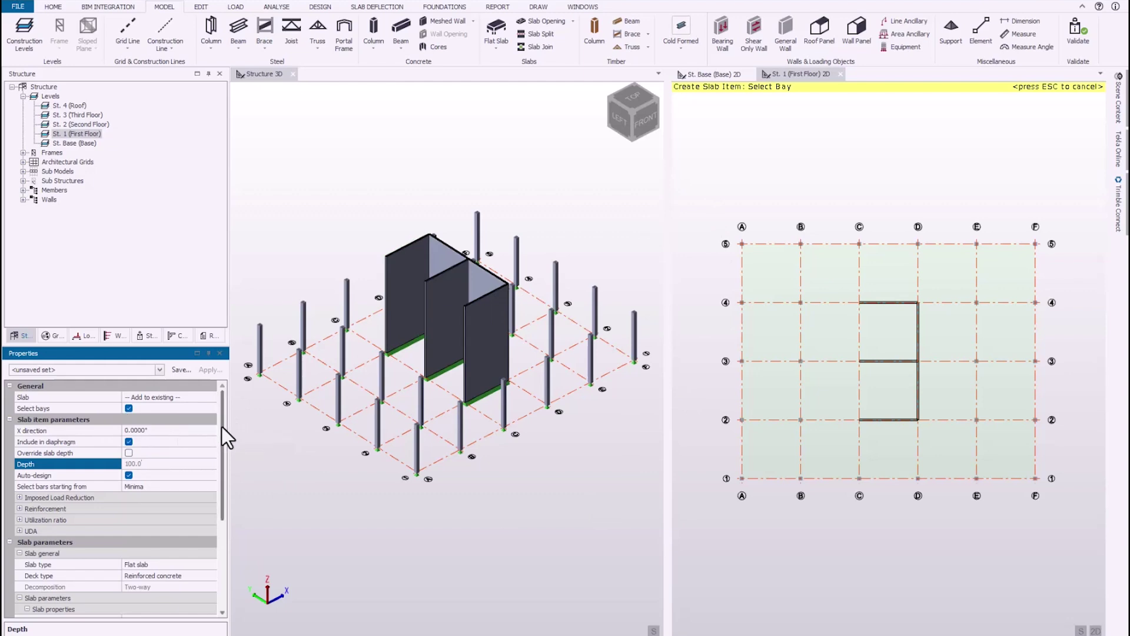
Place the 250 mm deep flat slab over the first floor bay and inspect it in 3D
scroll(213, 502, down, 2)
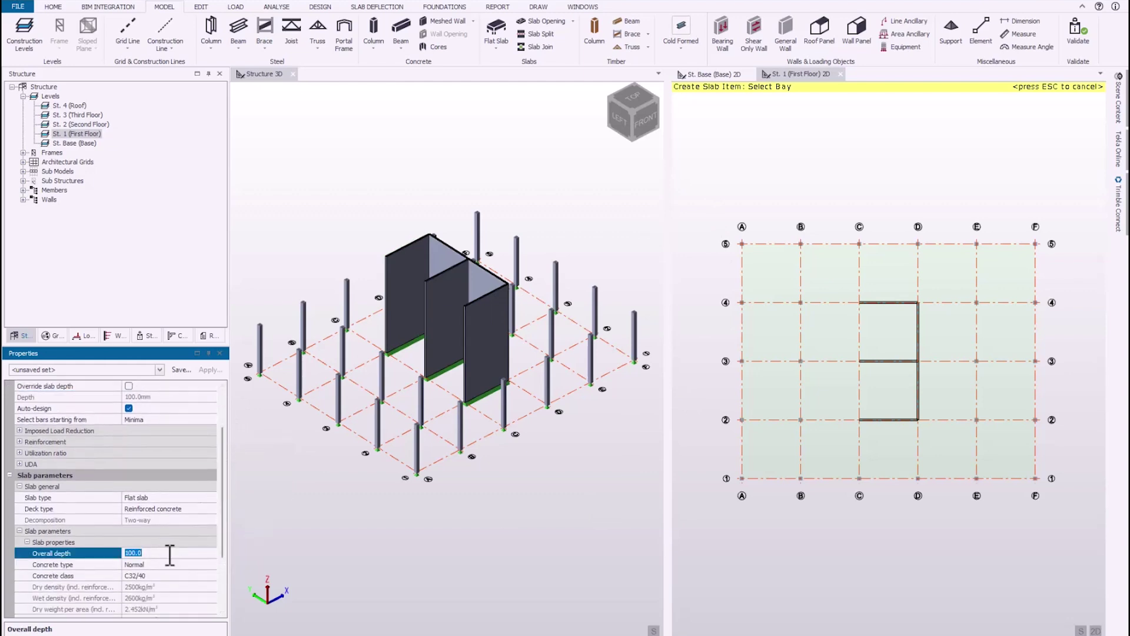
click(792, 284)
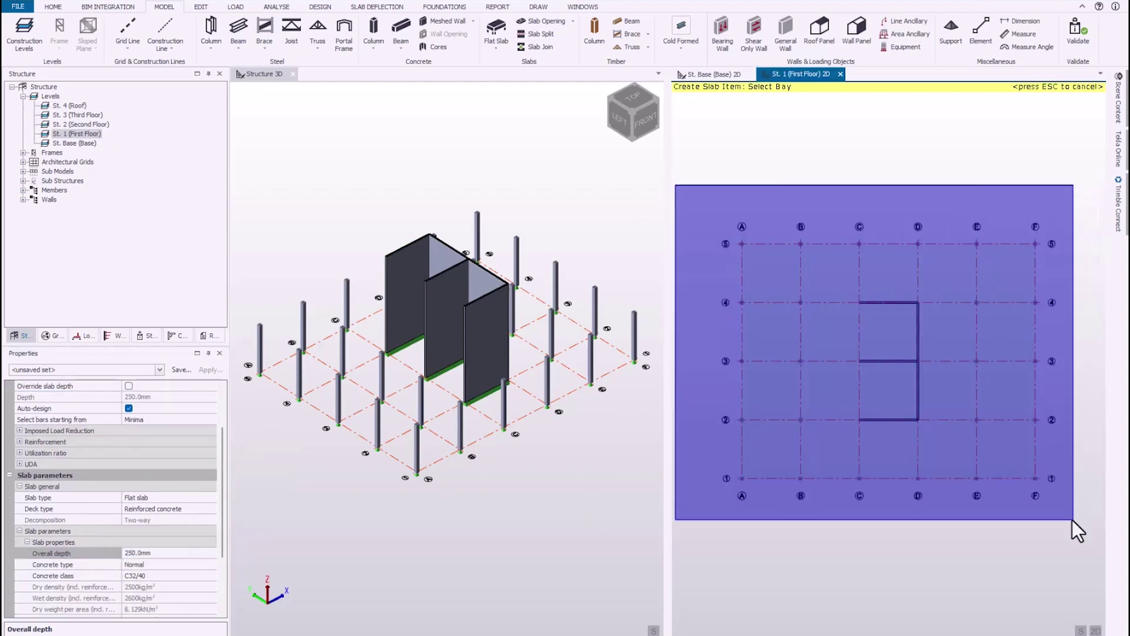
middle_drag(664, 522, 658, 418)
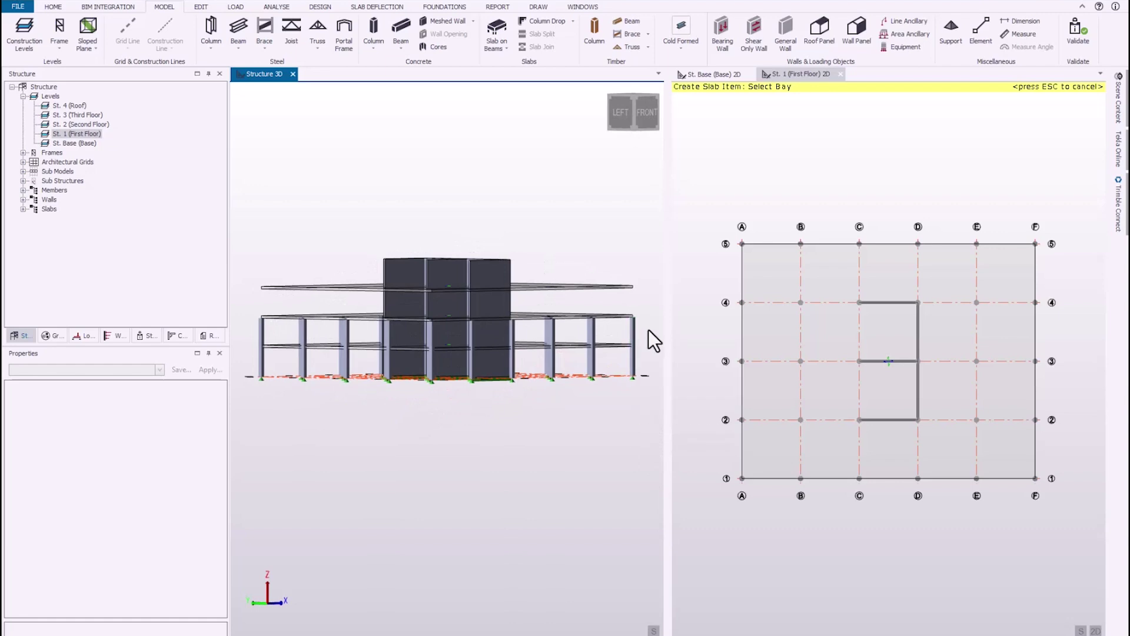
click(274, 355)
middle_drag(282, 456, 555, 545)
click(556, 545)
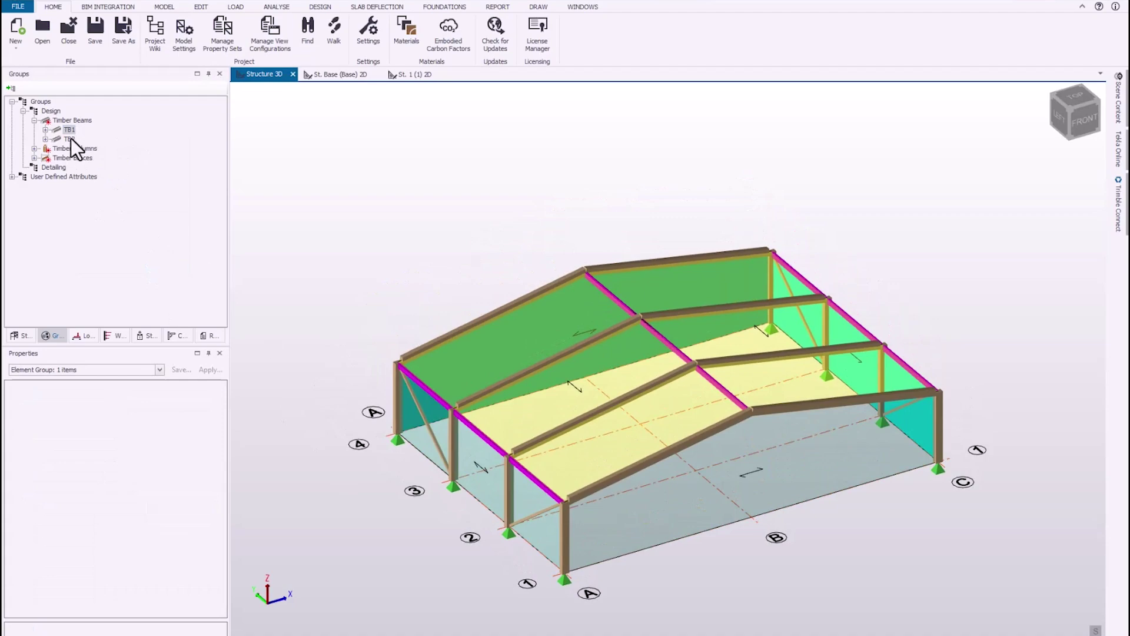
Select the TB2 group's timber beams, add an isolated pile cap, and colour piles by design status
right_click(70, 139)
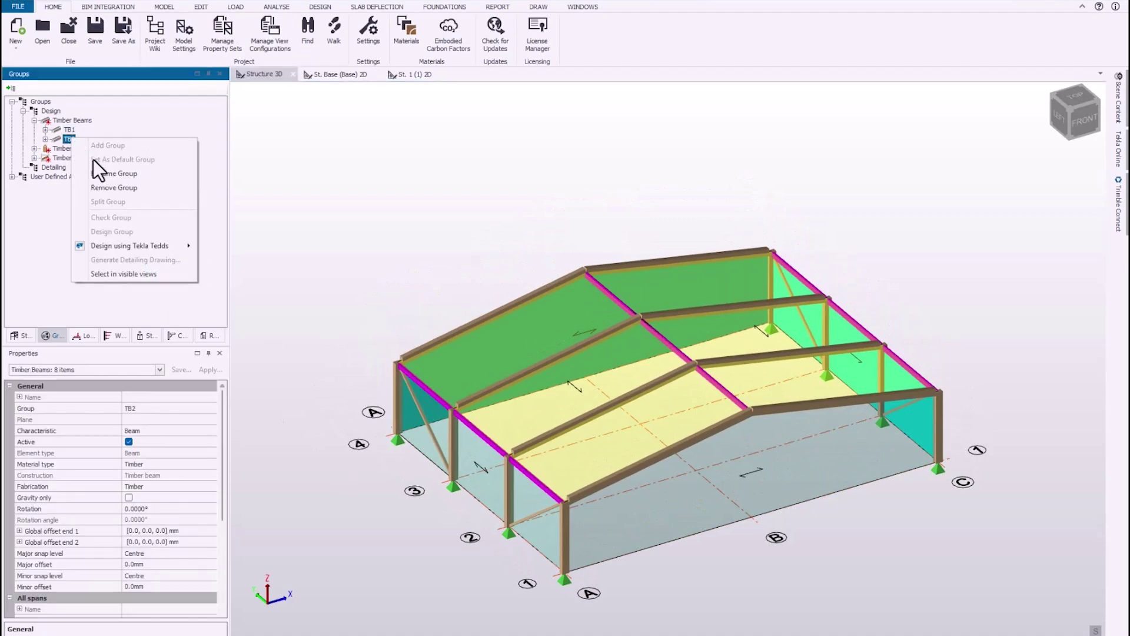
click(127, 274)
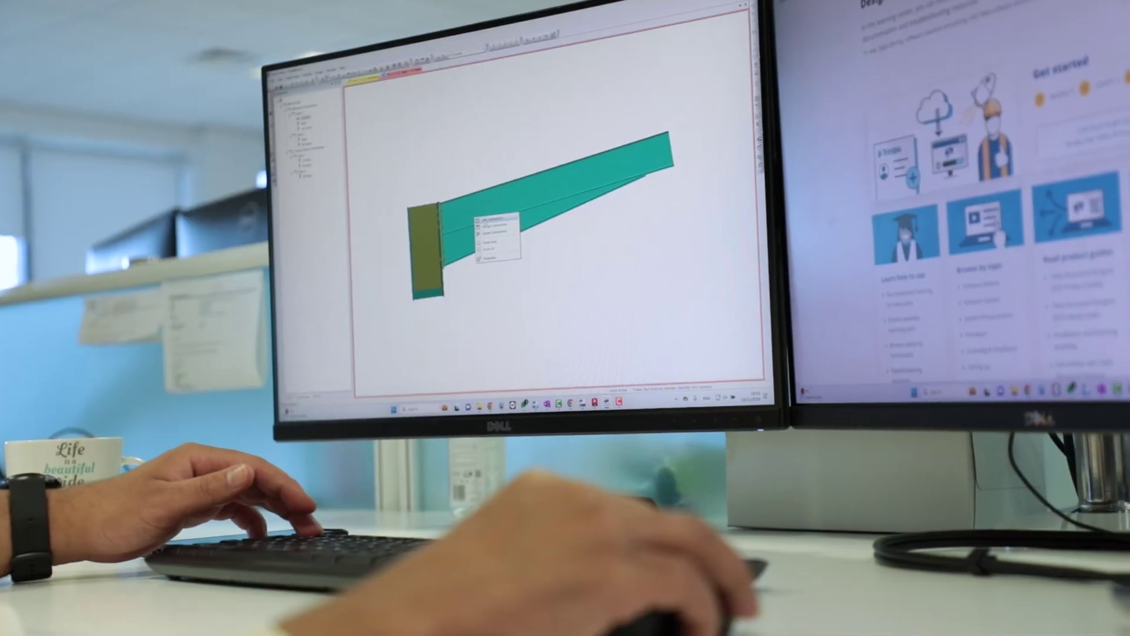
double_click(505, 184)
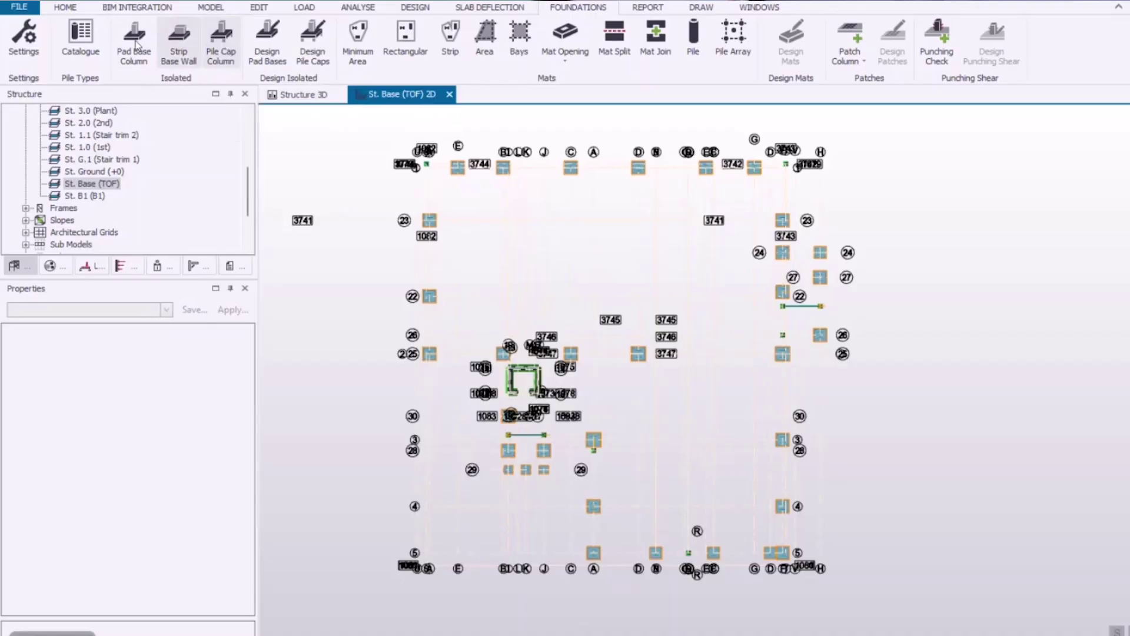
click(222, 42)
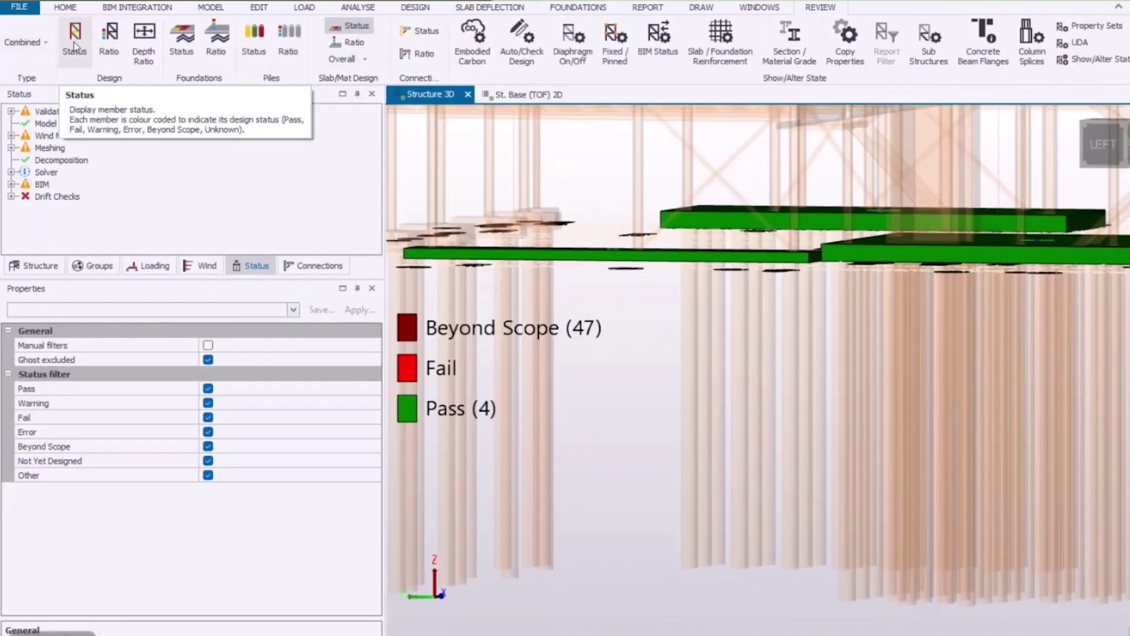
click(254, 49)
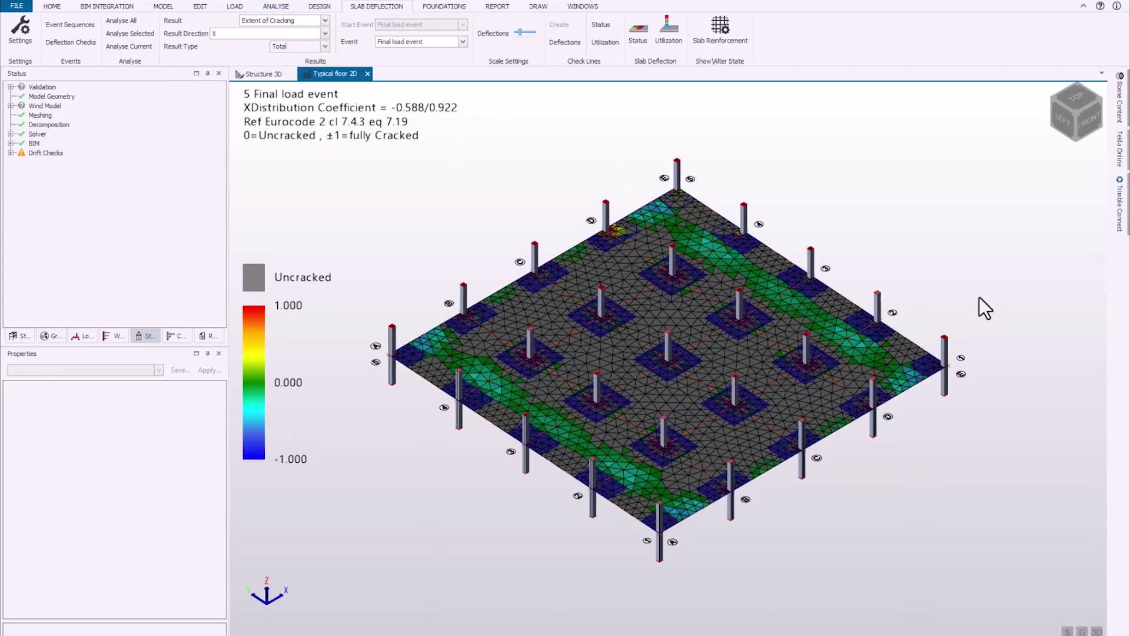
Show slab effective reinforcement and deflection contours, then the FAM 1-1 footfall mode shape
middle_drag(979, 297, 872, 343)
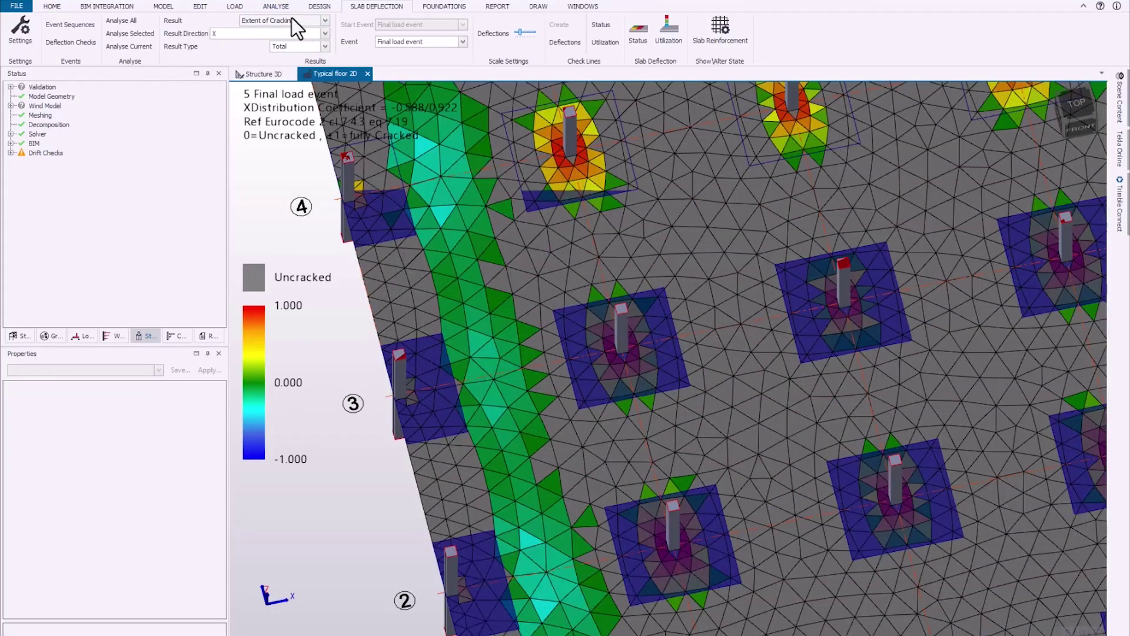
click(292, 21)
click(282, 57)
click(303, 21)
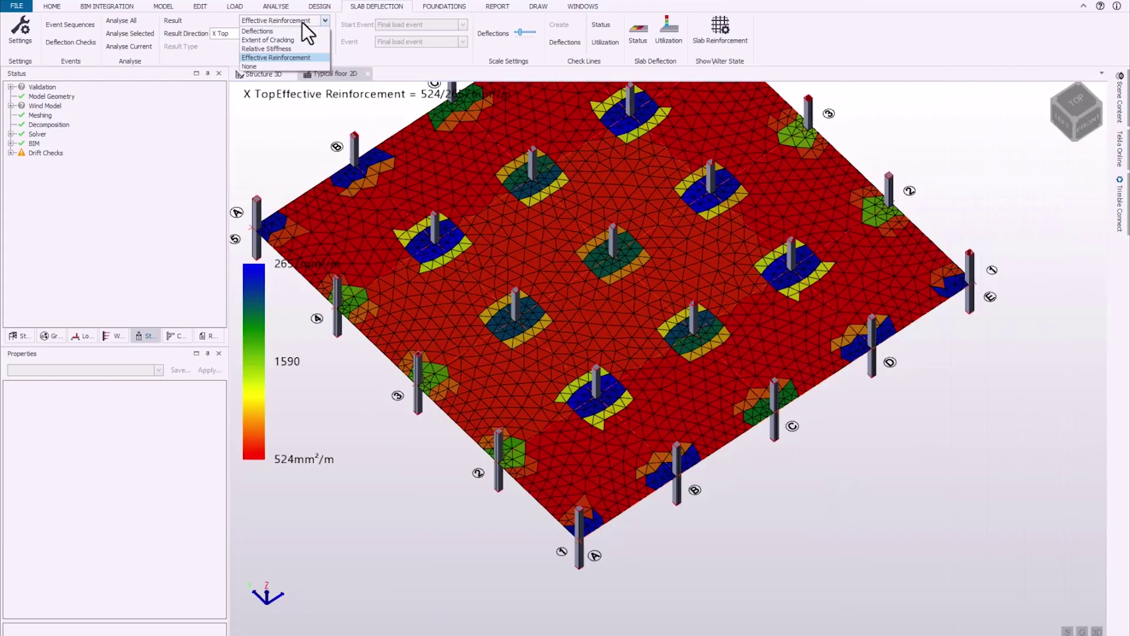
click(299, 31)
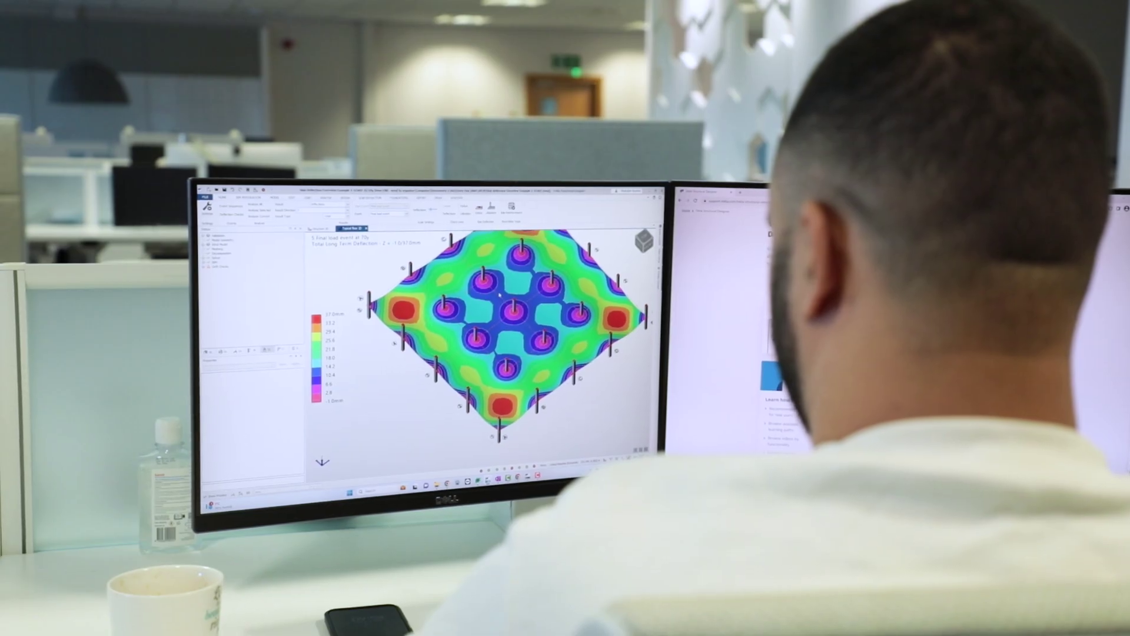
scroll(497, 298, up, 4)
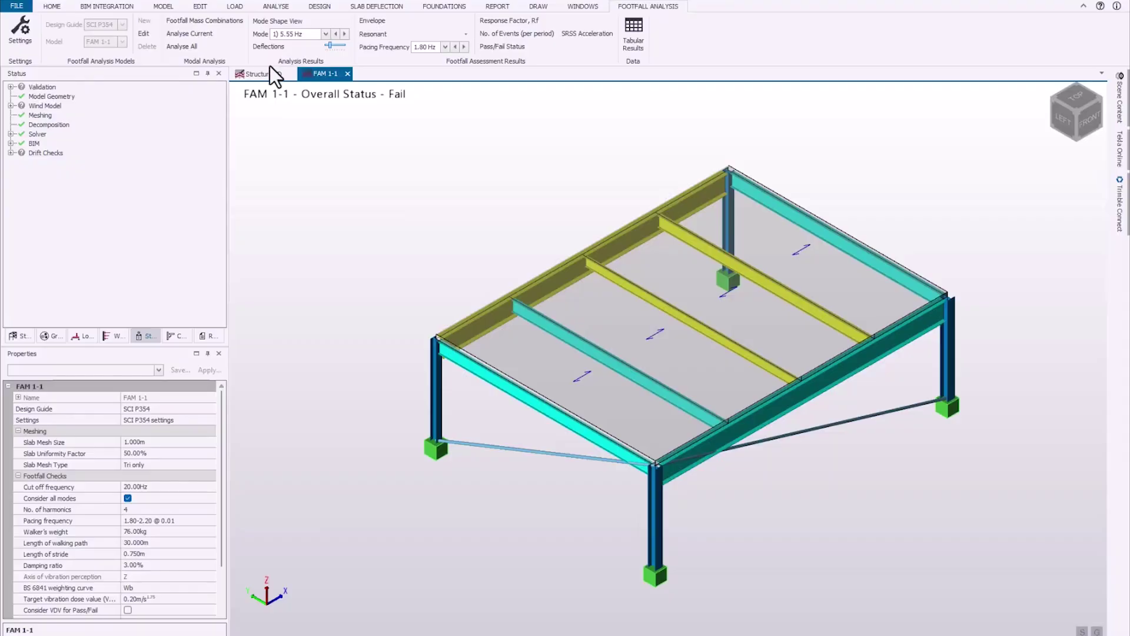
click(284, 23)
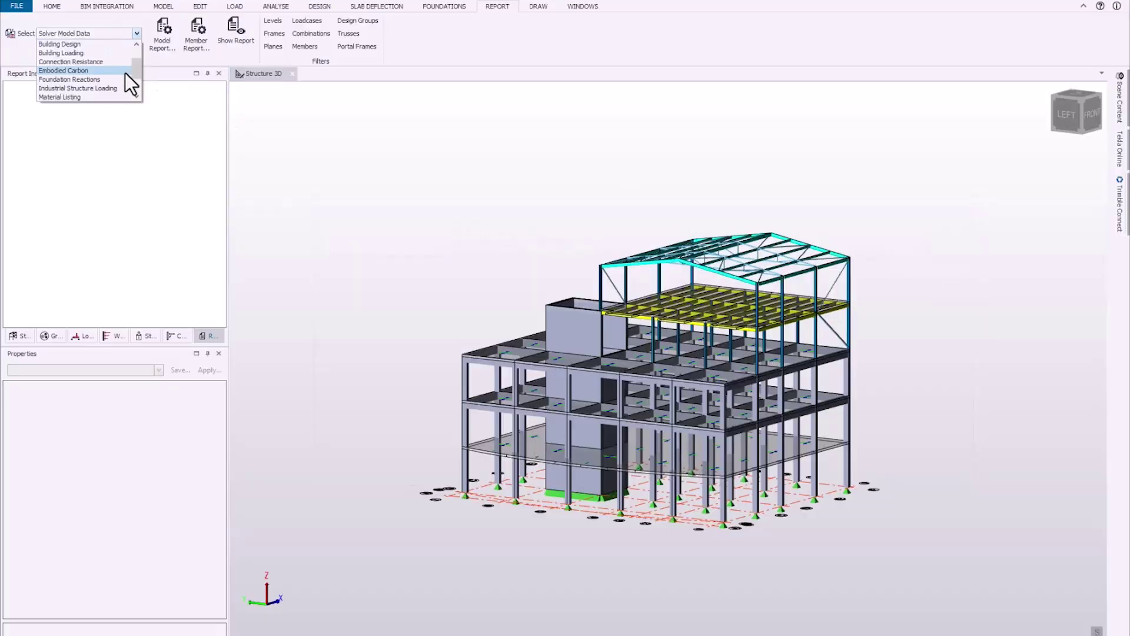
Show the Embodied Carbon report and return to the 3-D structure view
click(63, 70)
click(225, 37)
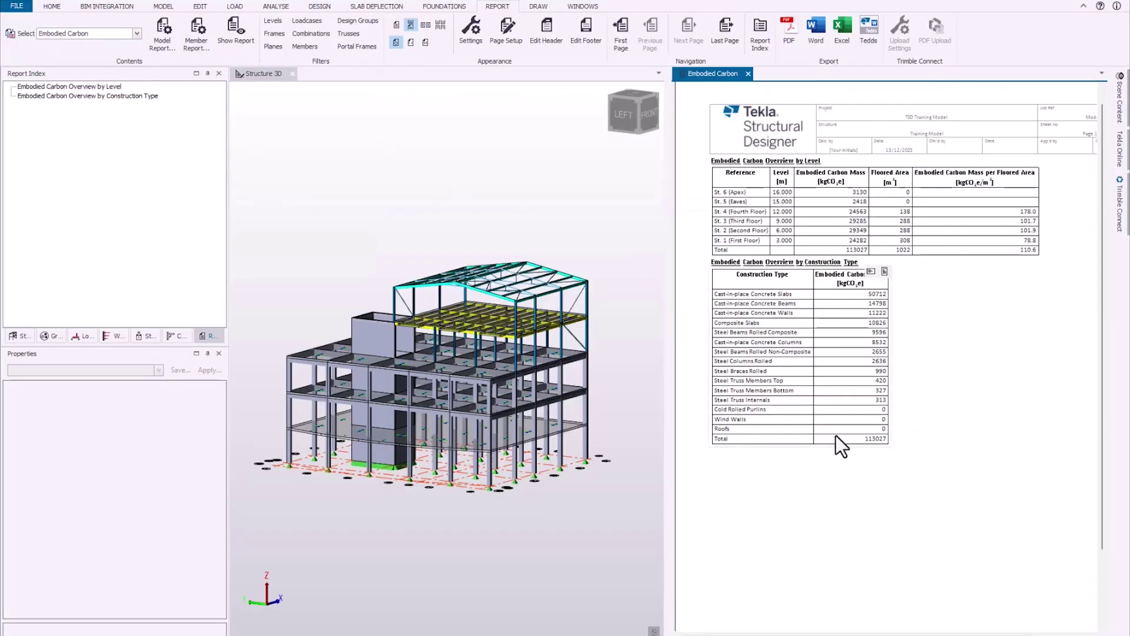
click(609, 436)
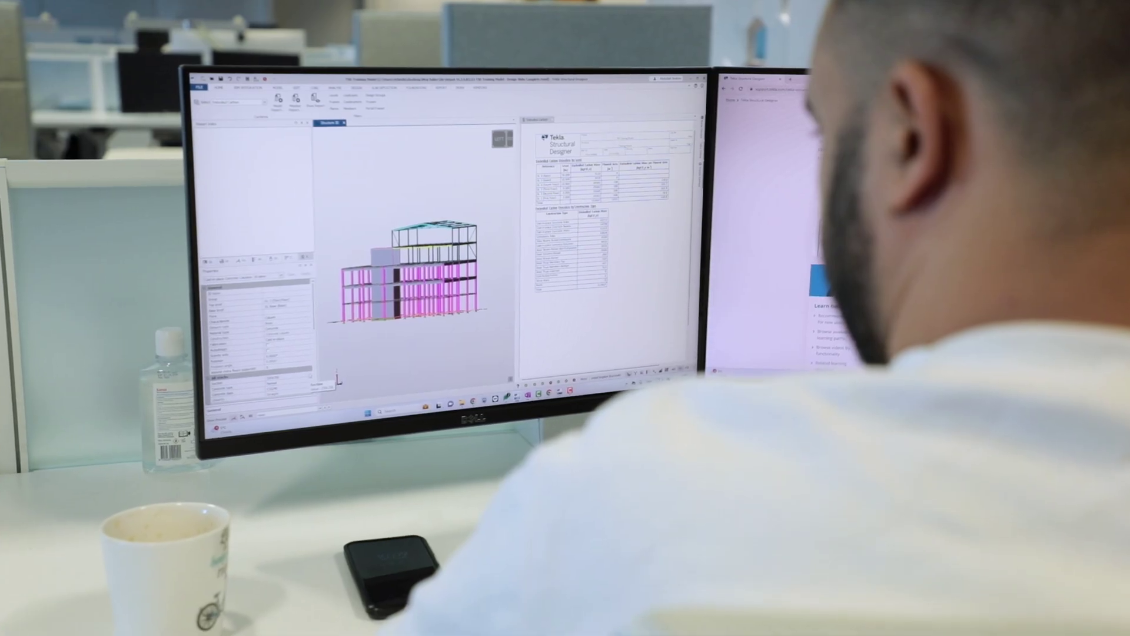
Change the concrete columns to a 250x300 section and update the report
click(276, 383)
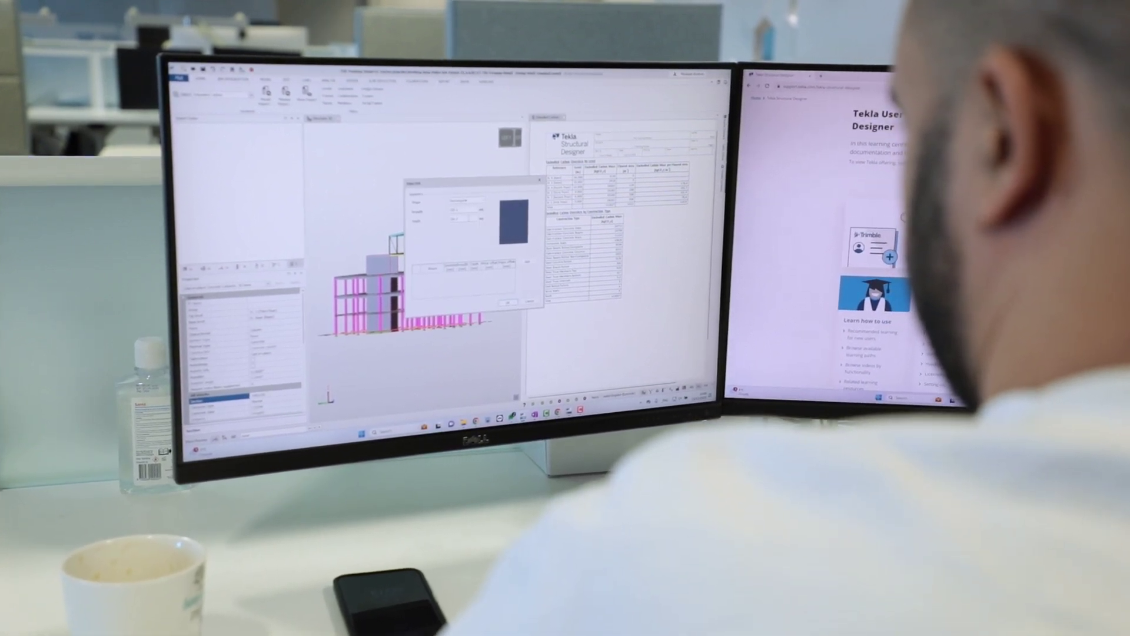
text(3)
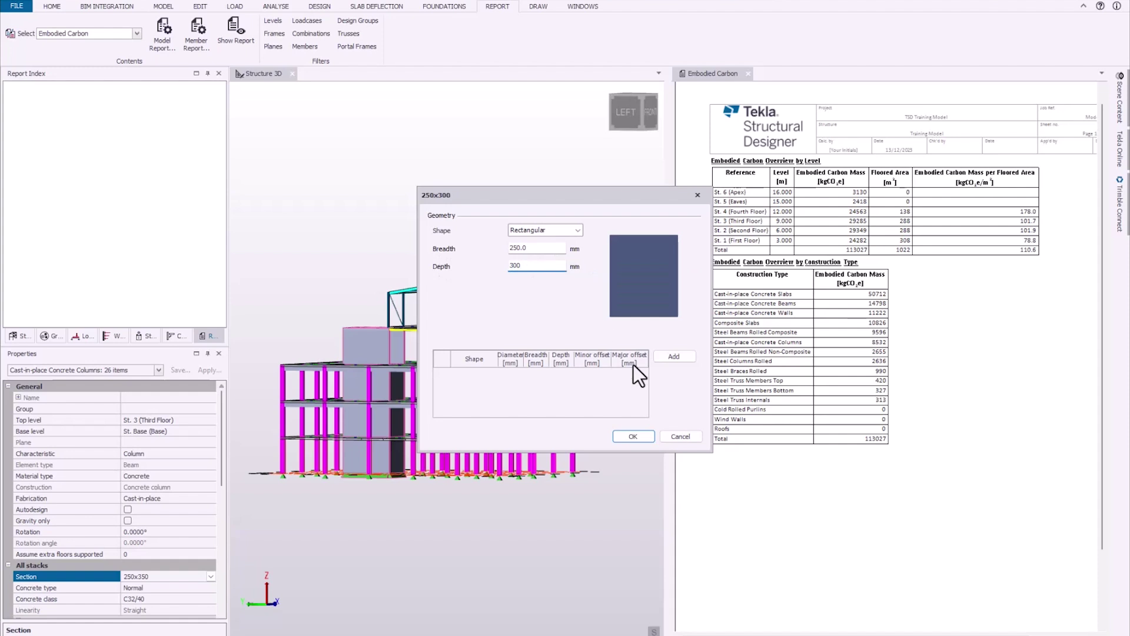
click(632, 436)
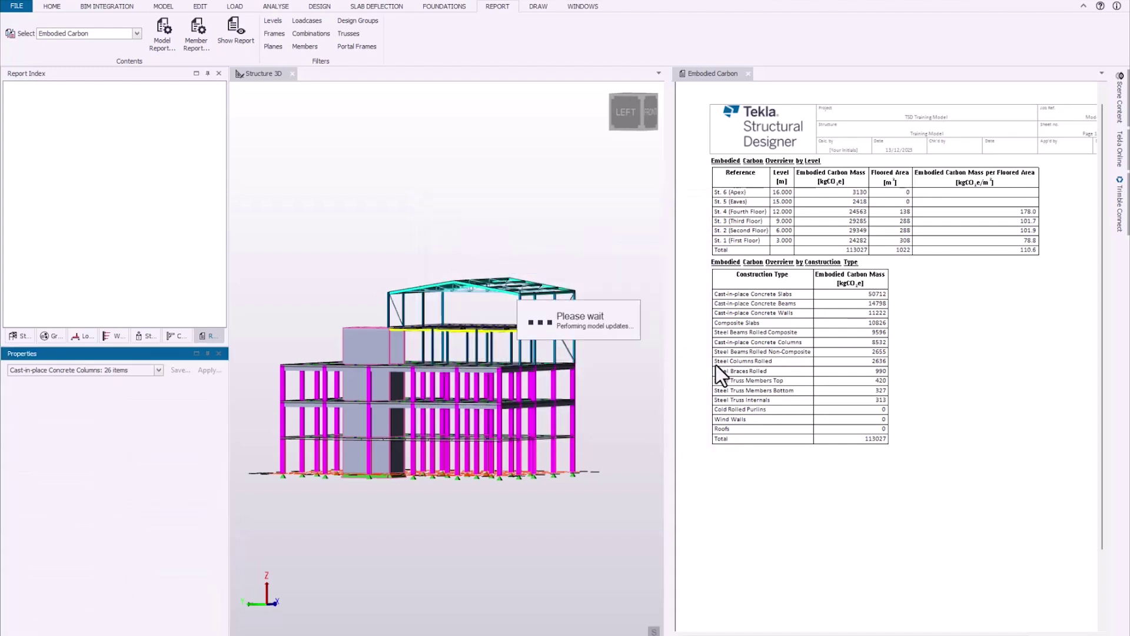
click(1040, 92)
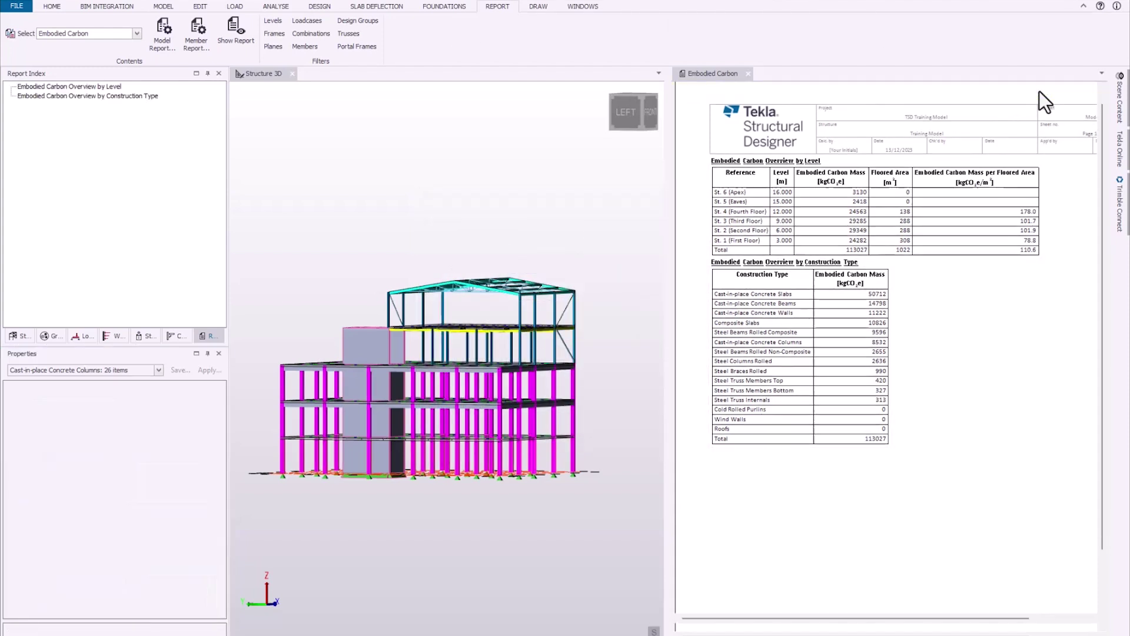
Chart the embodied carbon by construction type, then by material
click(1021, 170)
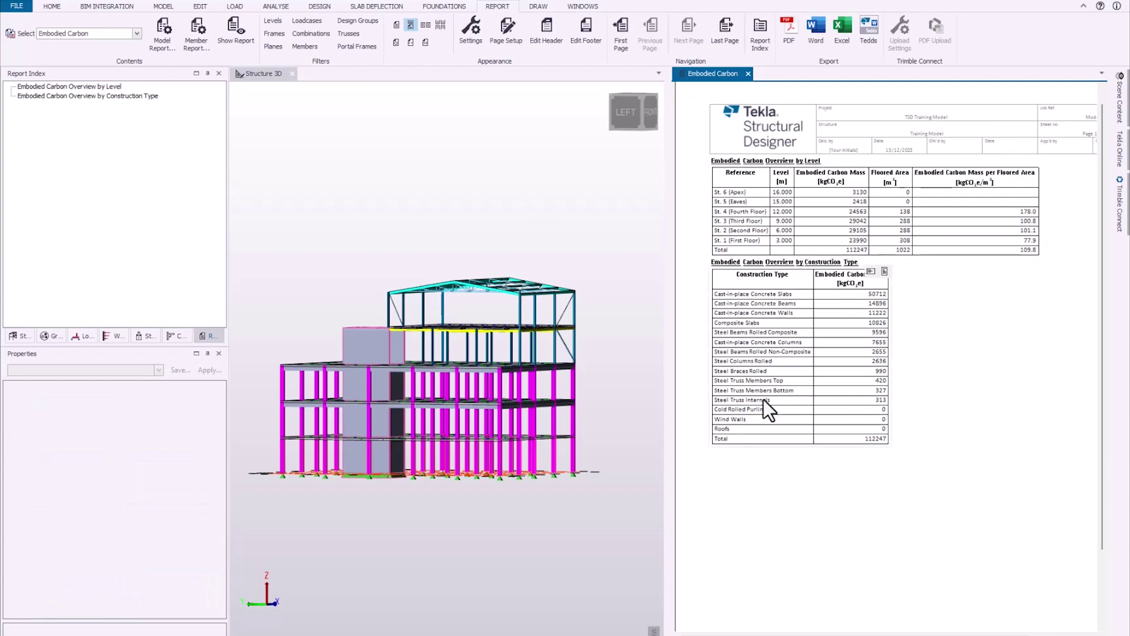
scroll(72, 32, down, 1)
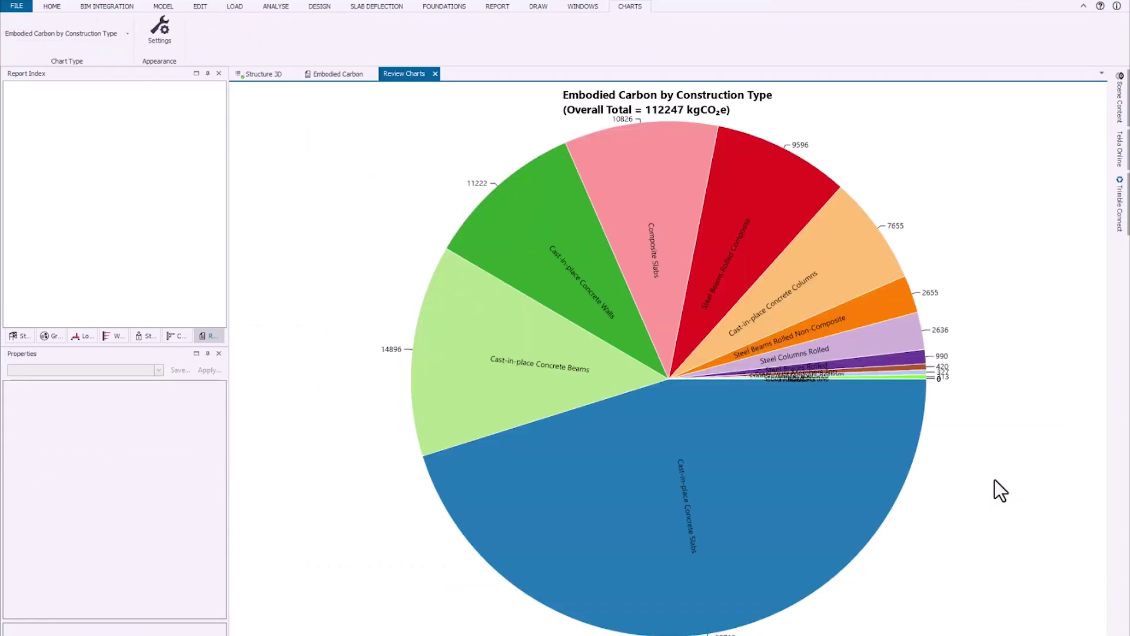
key(Down)
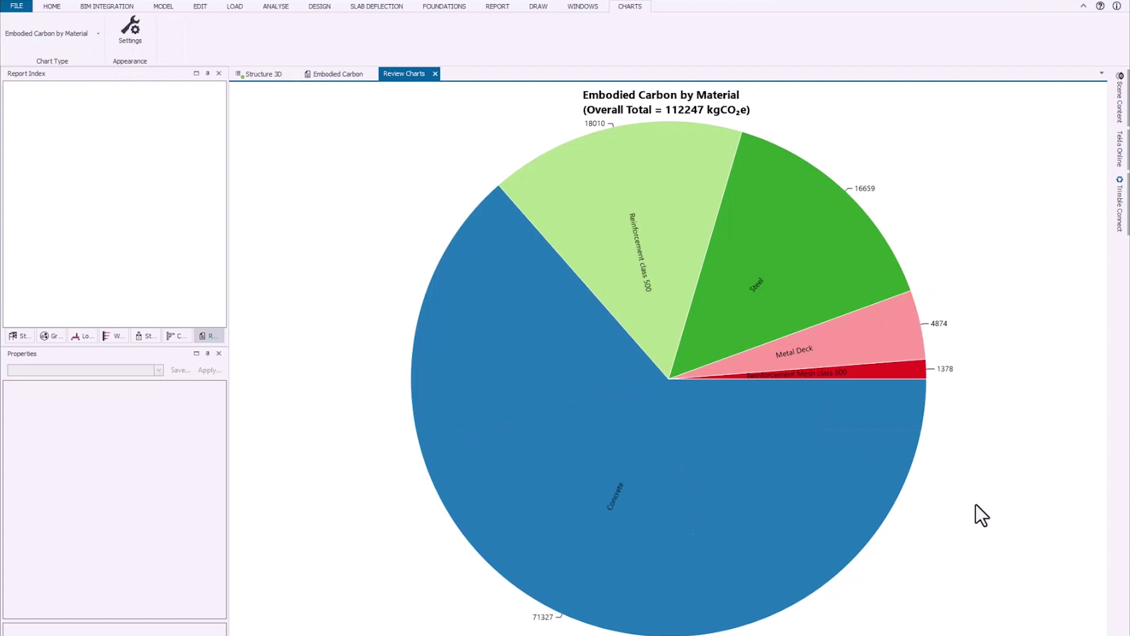
mouse_move(774, 468)
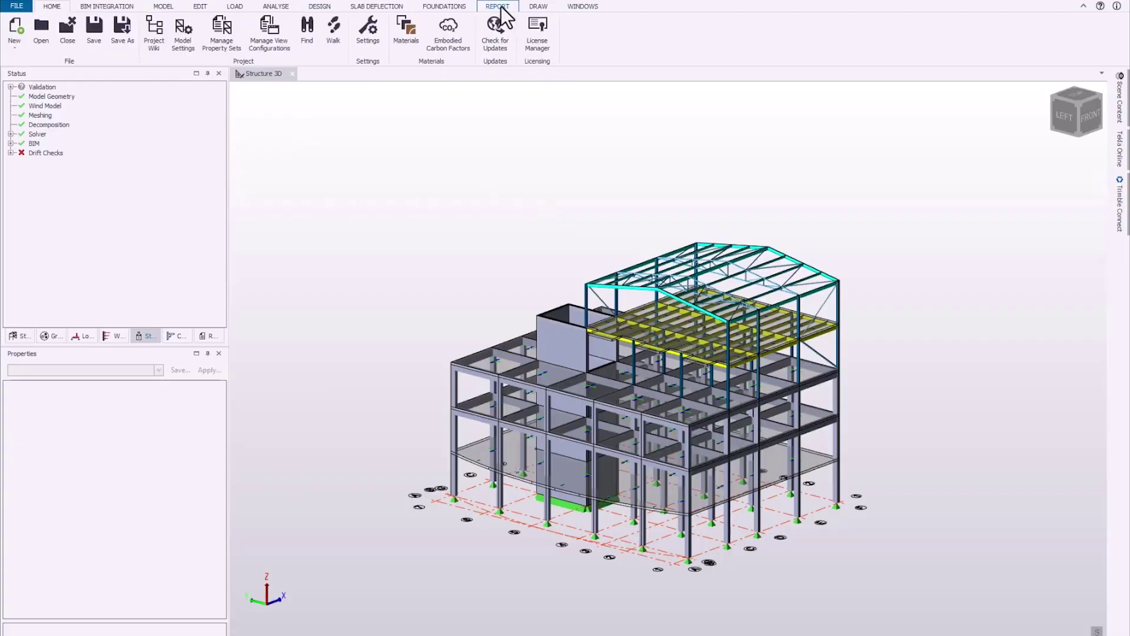
Generate a Foundation Reactions model report with its loading filtered to the envelope
click(497, 6)
click(160, 44)
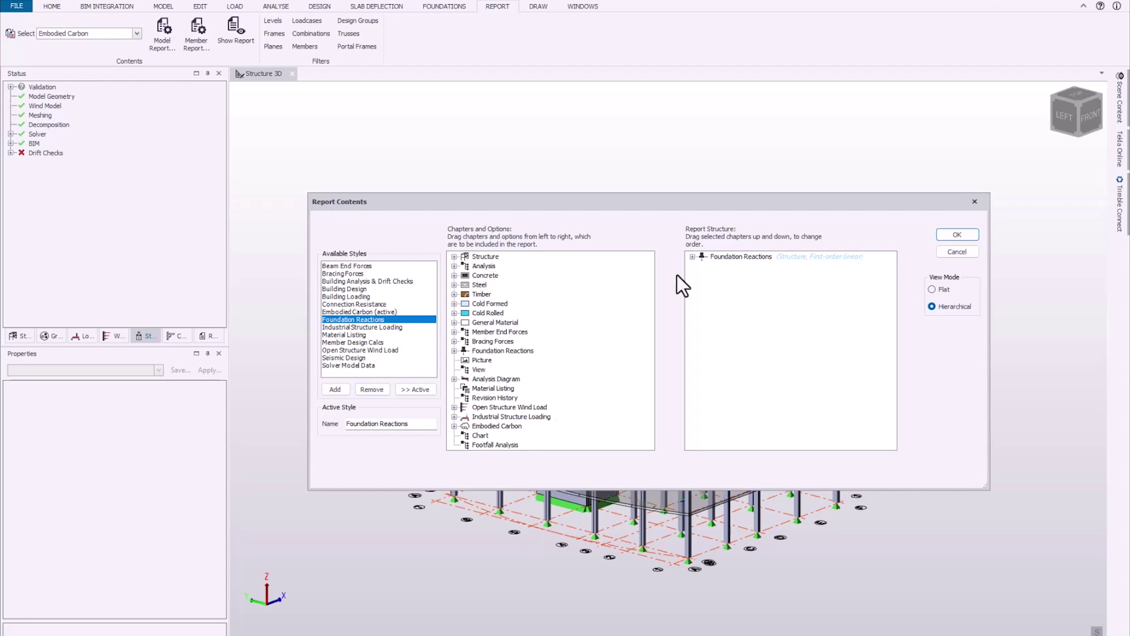
click(812, 276)
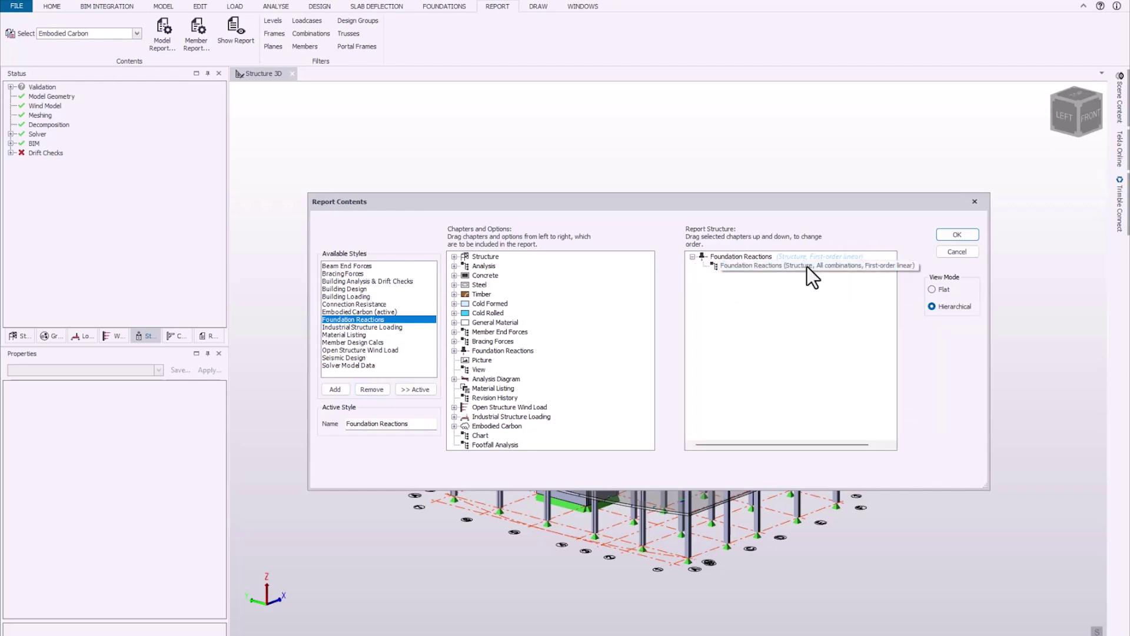
mouse_move(850, 299)
click(930, 355)
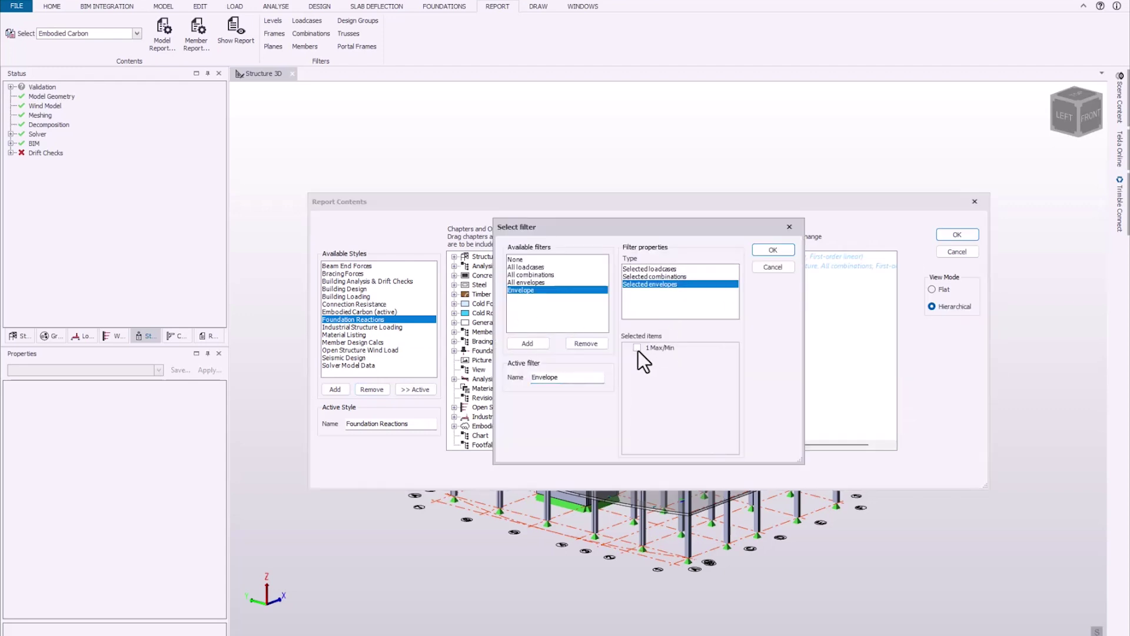
click(776, 250)
key(Return)
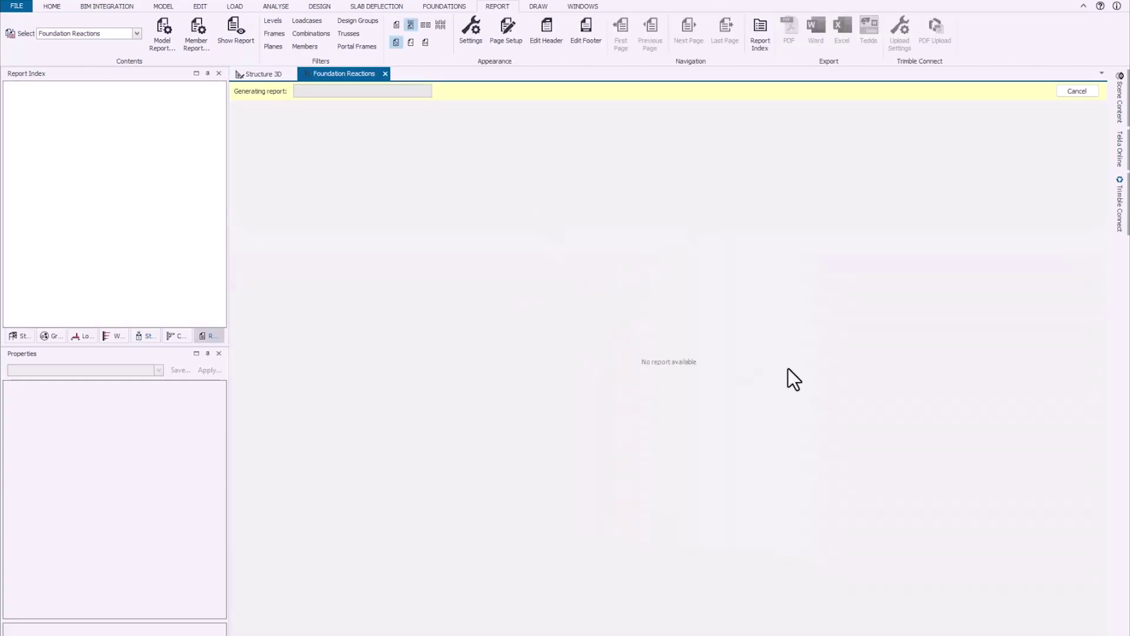
scroll(746, 354, down, 6)
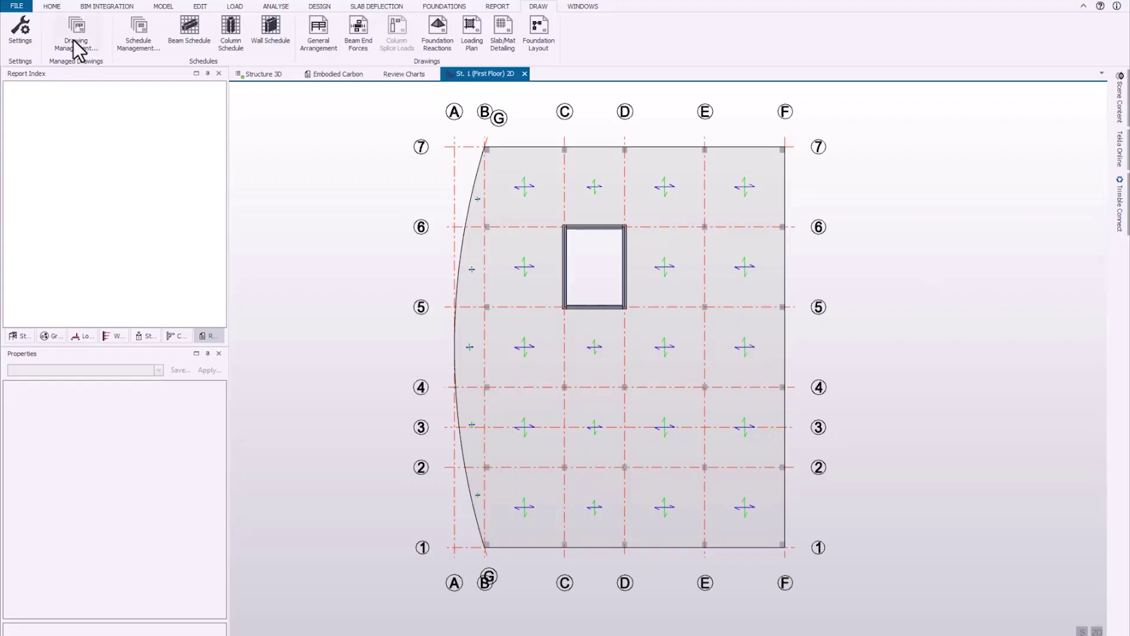
Select the General Arrangement drawing All in Drawing Management and open its Content settings
click(75, 47)
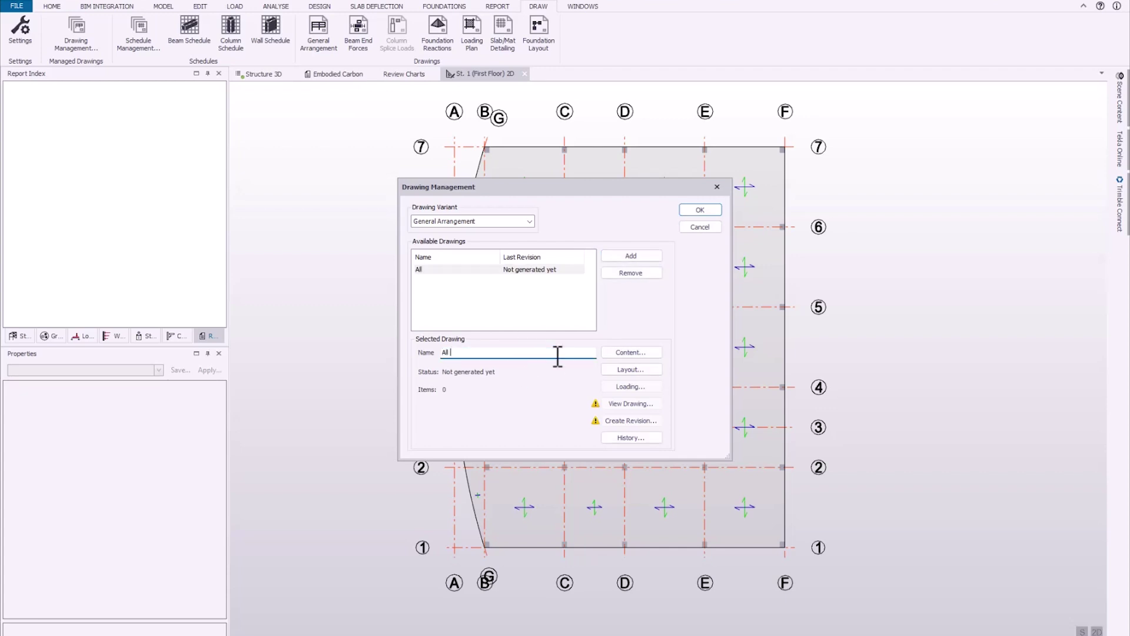
click(630, 352)
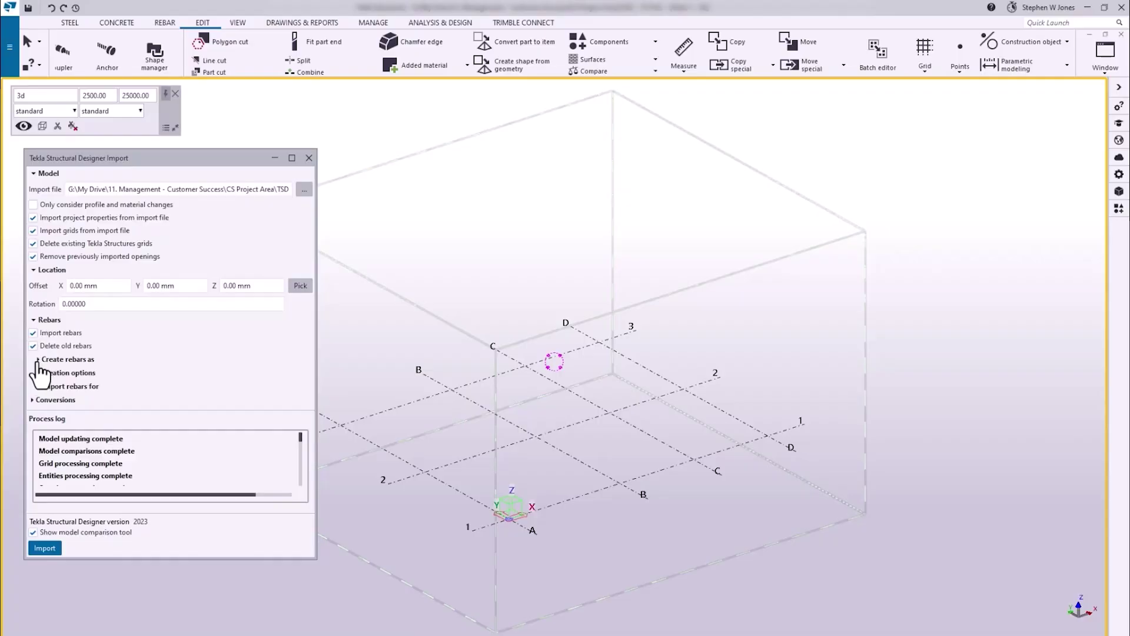
Review the rebar creation options, then create and open the Plan @ 0.00 GA drawing
click(38, 359)
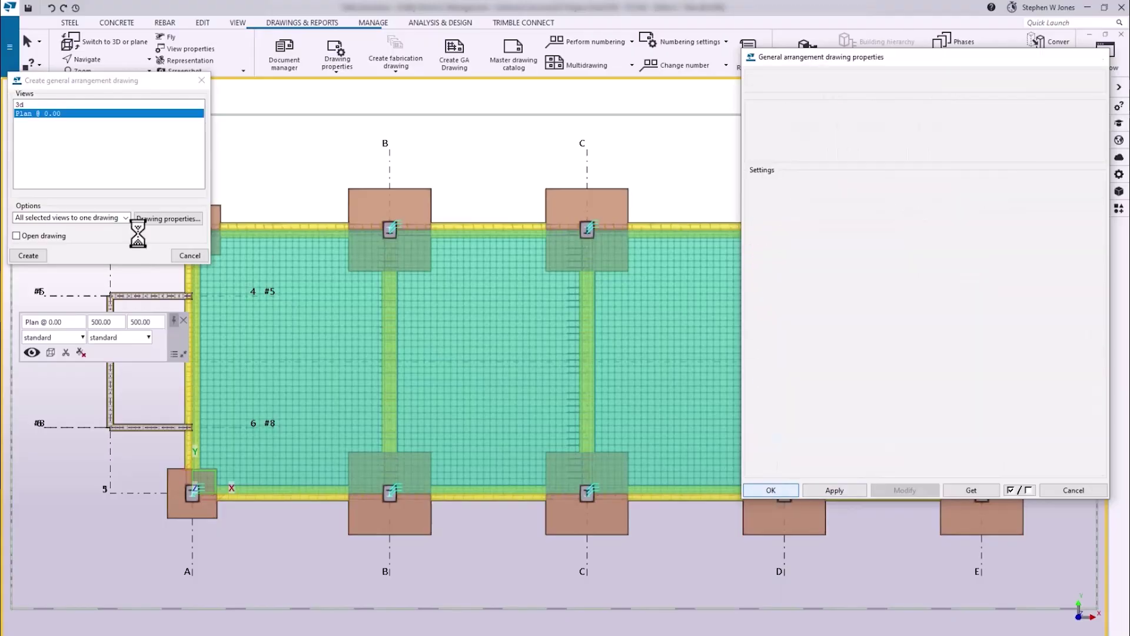
click(764, 488)
click(28, 256)
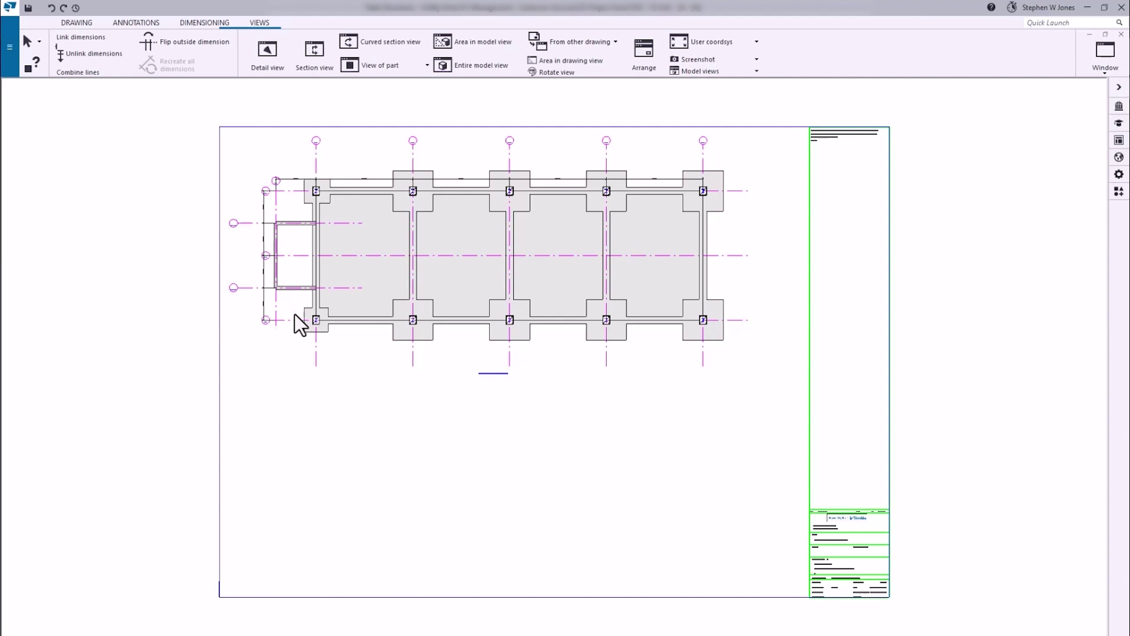
scroll(359, 233, up, 4)
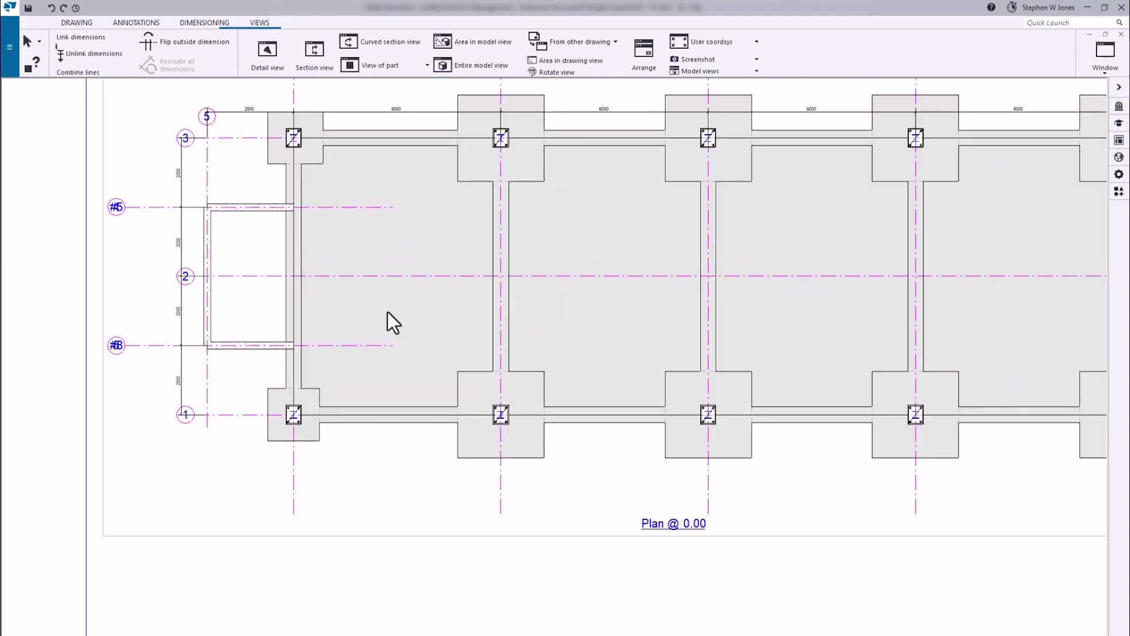
scroll(388, 313, down, 4)
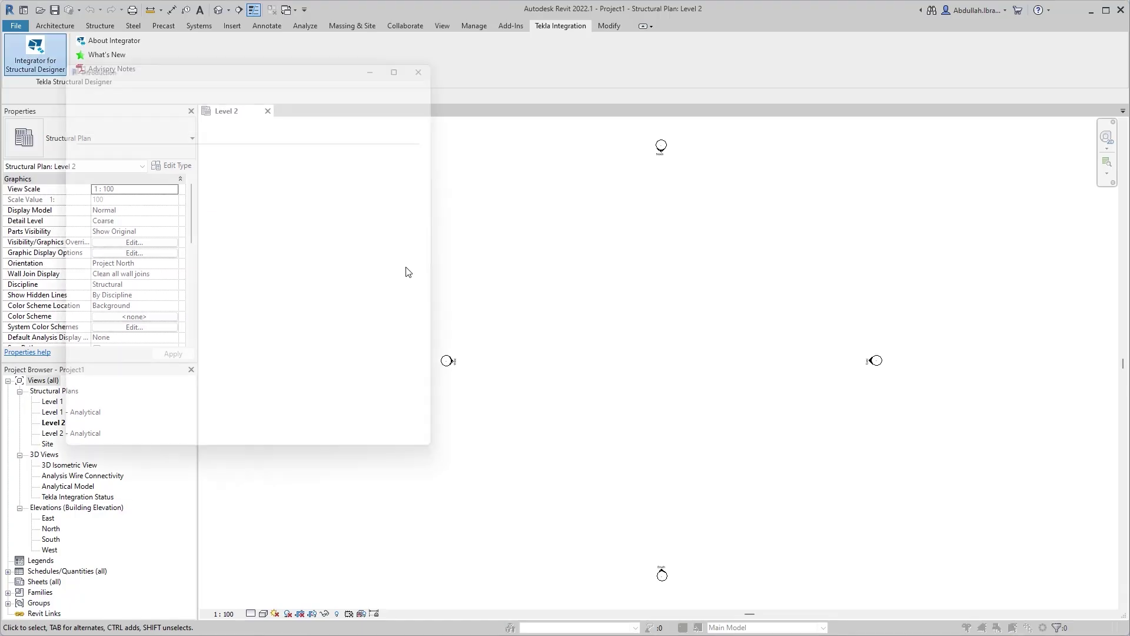
Move past the Revit integrator's introduction and choose a first-time import of the Tekla model
click(379, 448)
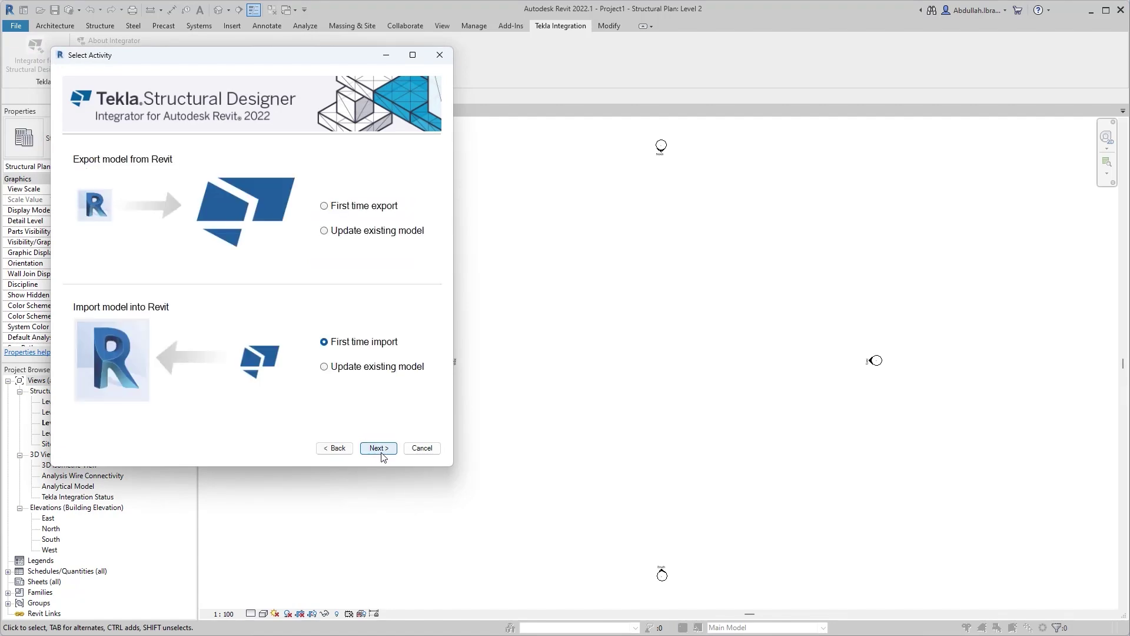
click(377, 448)
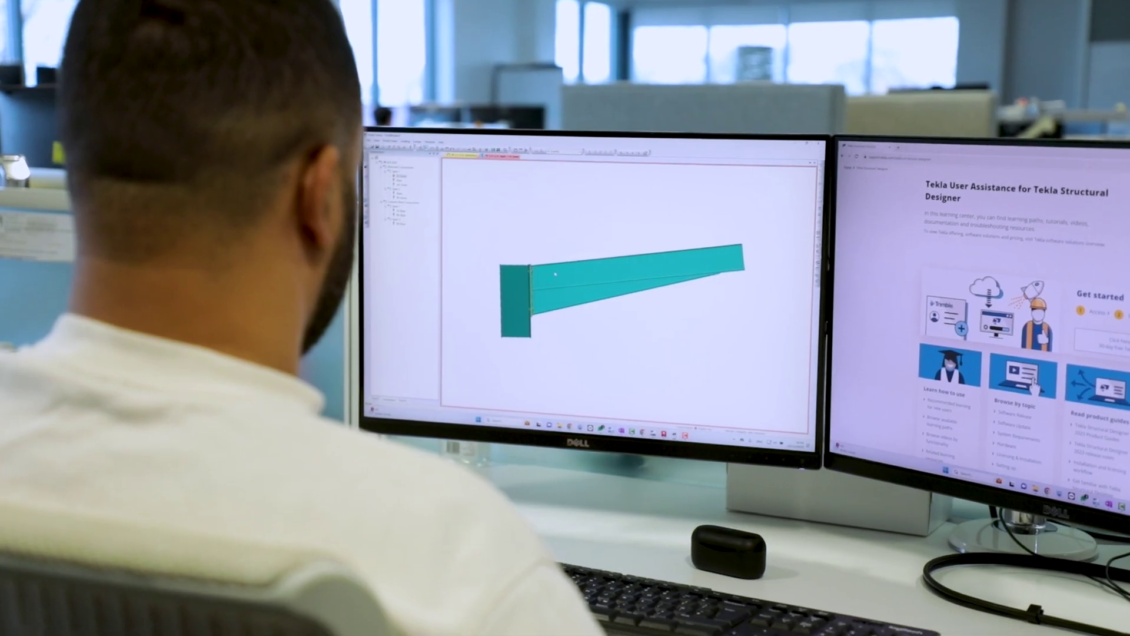
Open the Properties dialog showing the teal cantilever beam's I-section
click(564, 277)
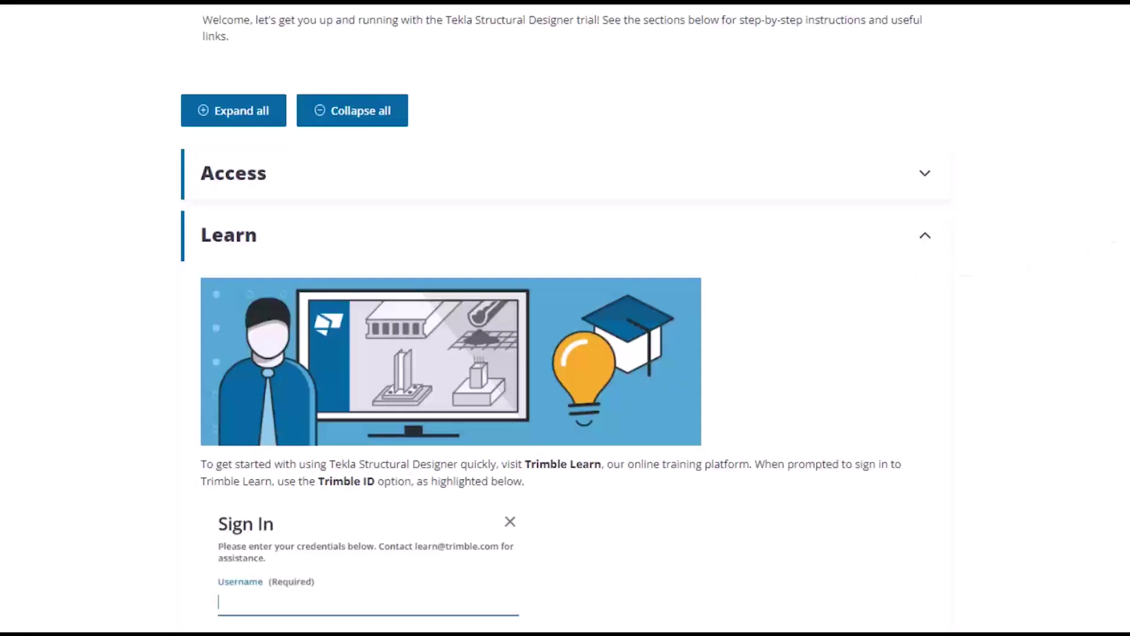
scroll(565, 318, down, 10)
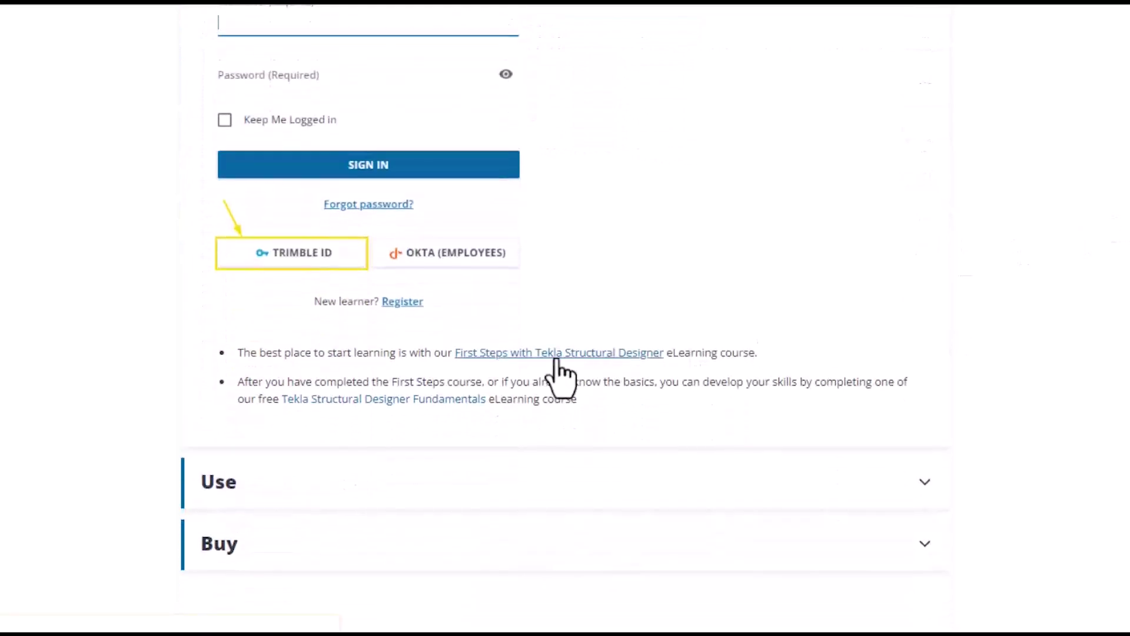
Open the recommended Tekla Structural Designer Fundamentals course and scroll through its overview
click(555, 355)
scroll(565, 317, down, 2)
scroll(565, 318, down, 2)
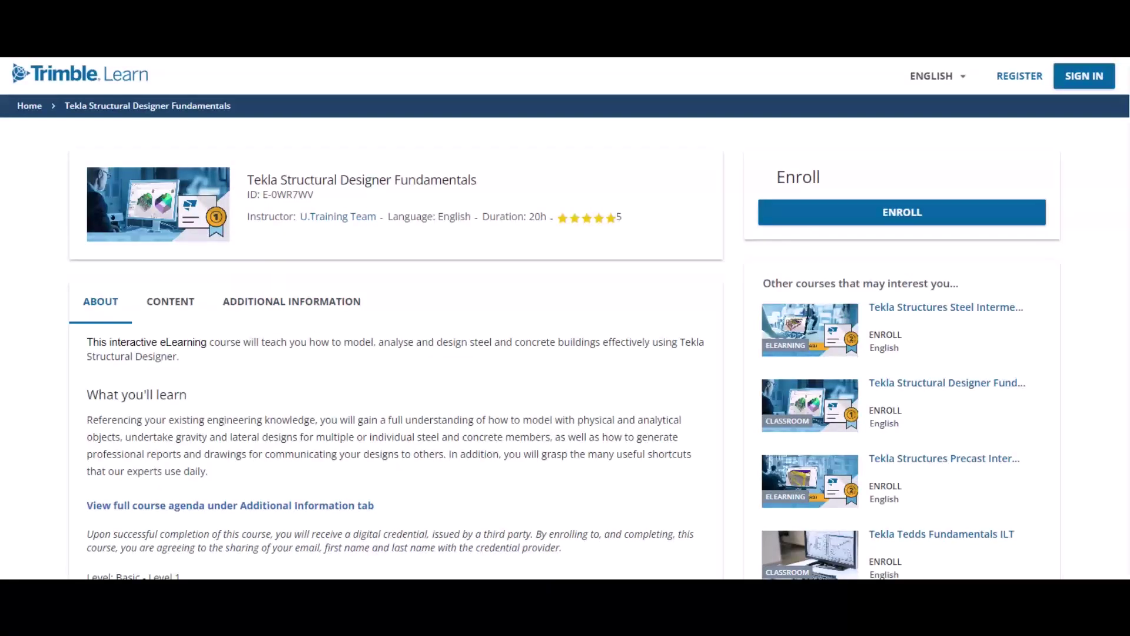
scroll(564, 369, down, 2)
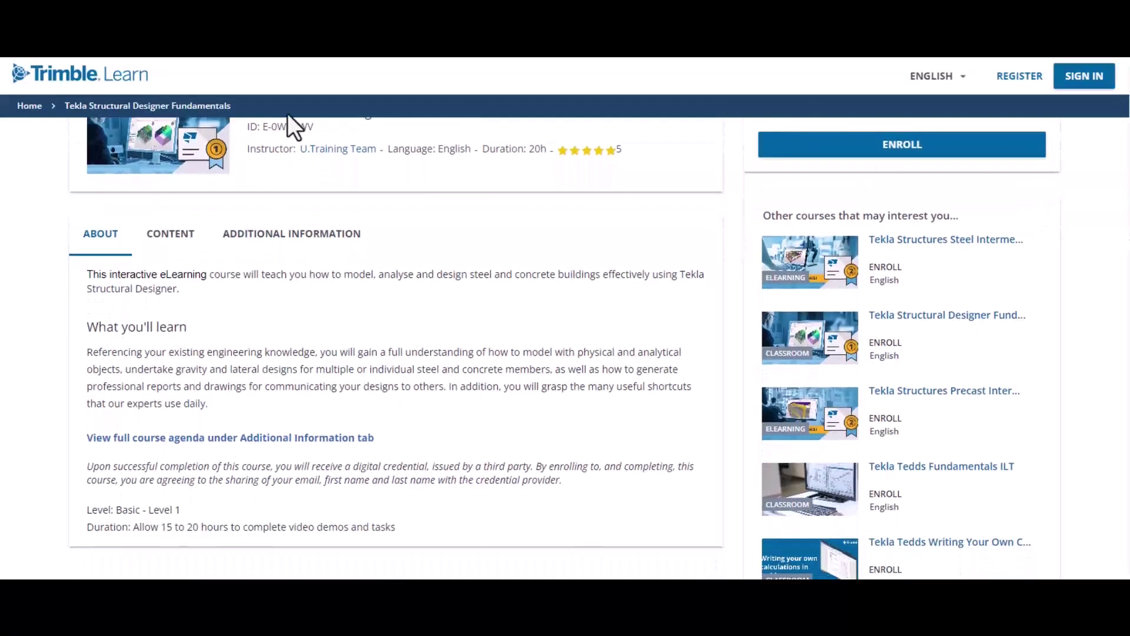
On the CONTENT tab, expand and collapse the Fundamentals, Modelling and Loading modules
click(171, 234)
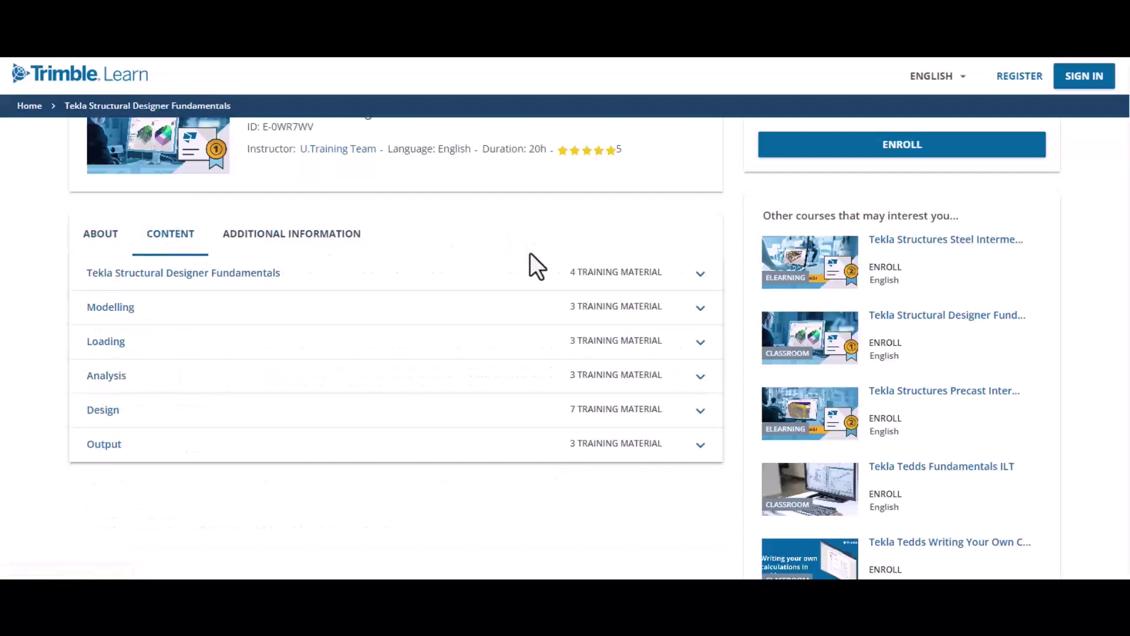
click(700, 273)
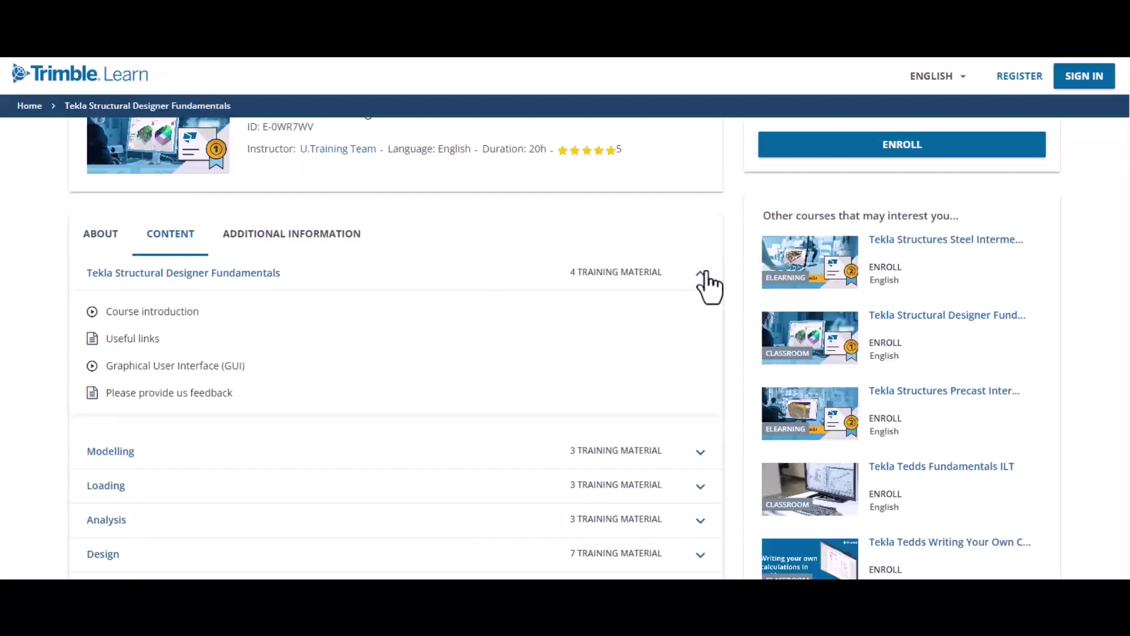
click(703, 277)
click(705, 318)
click(698, 326)
click(699, 352)
click(700, 357)
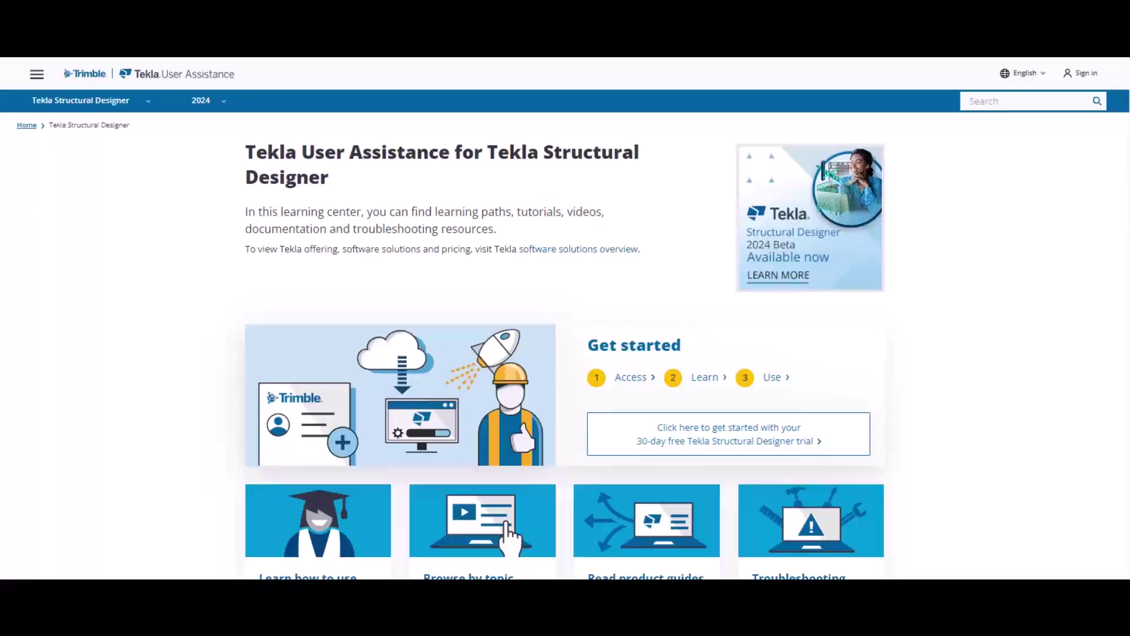
scroll(565, 318, down, 2)
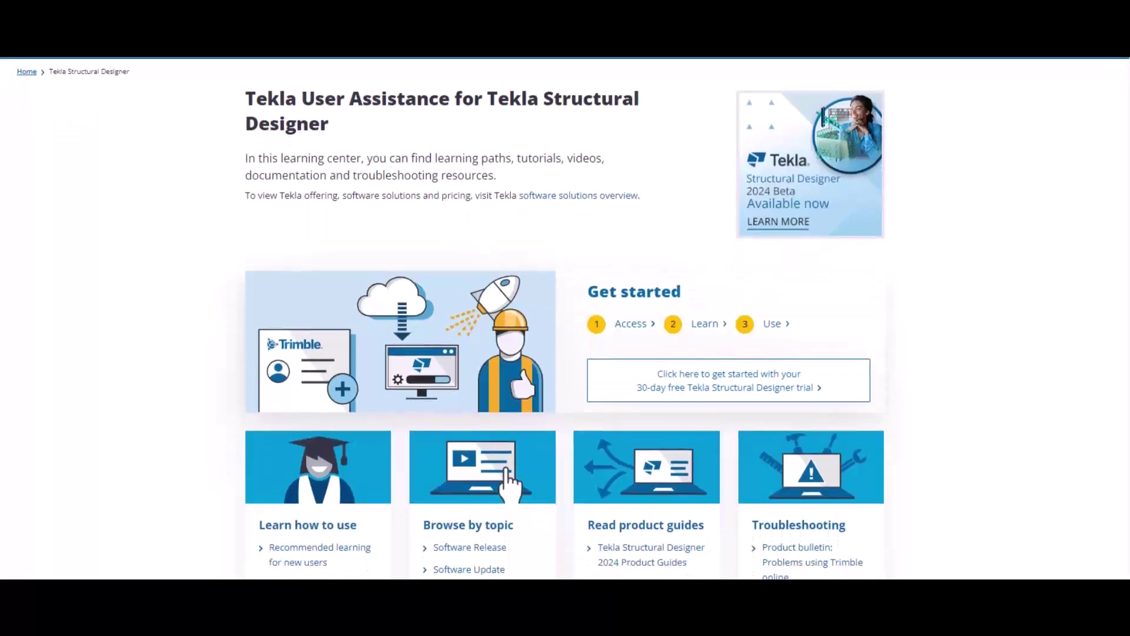
scroll(565, 318, down, 2)
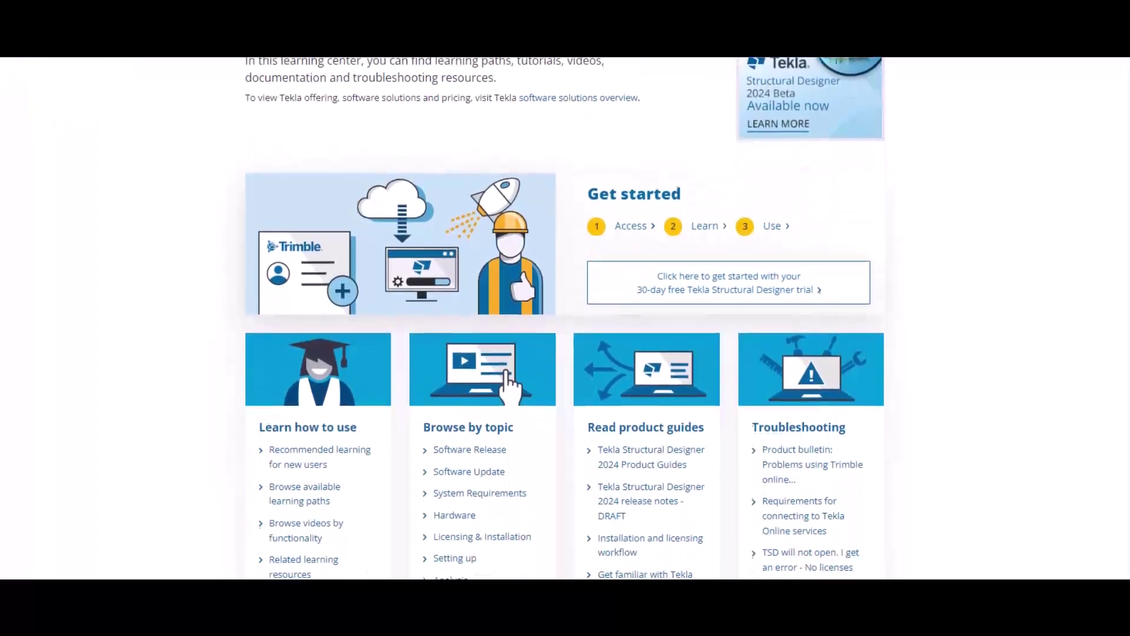
scroll(565, 318, down, 1)
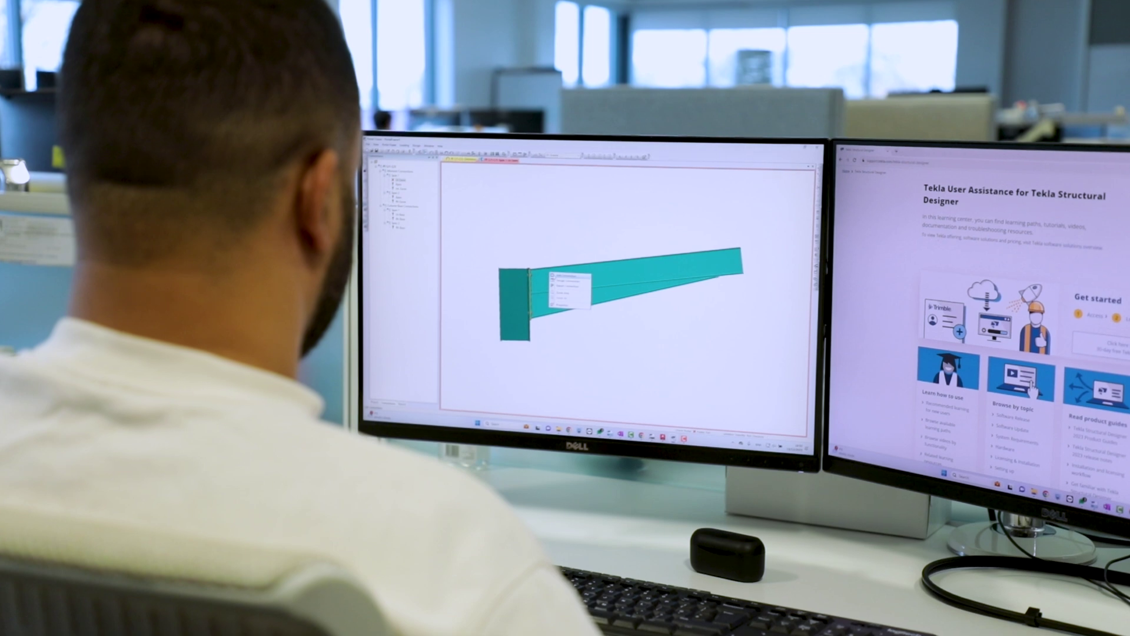
click(553, 280)
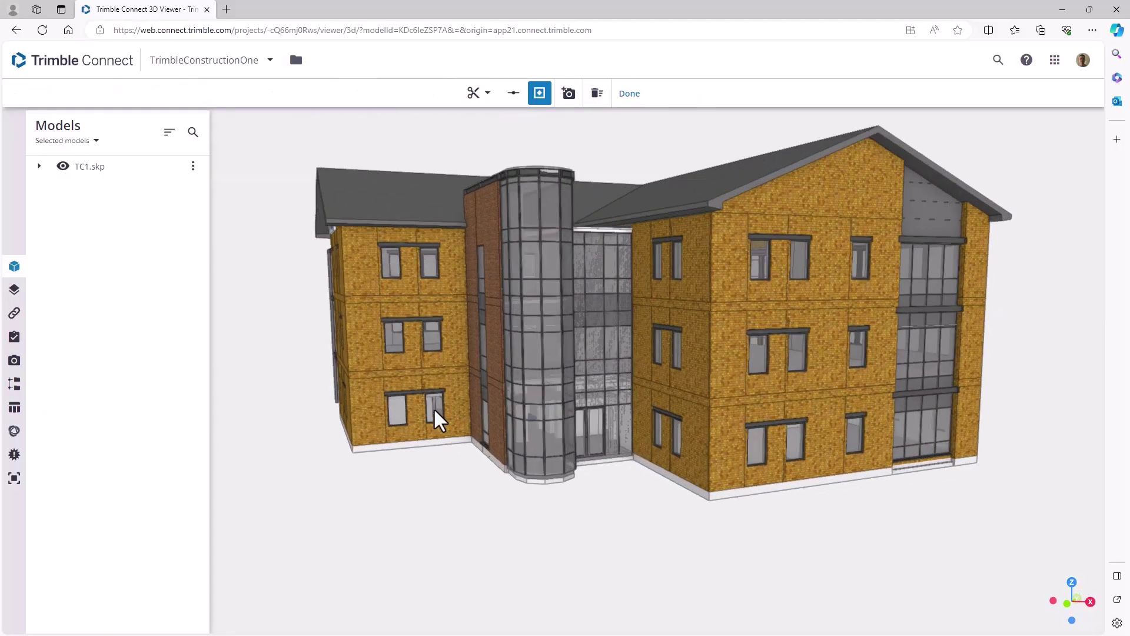
Clip the building at the wall, show the federated model and select the indoor air conditioner
click(429, 372)
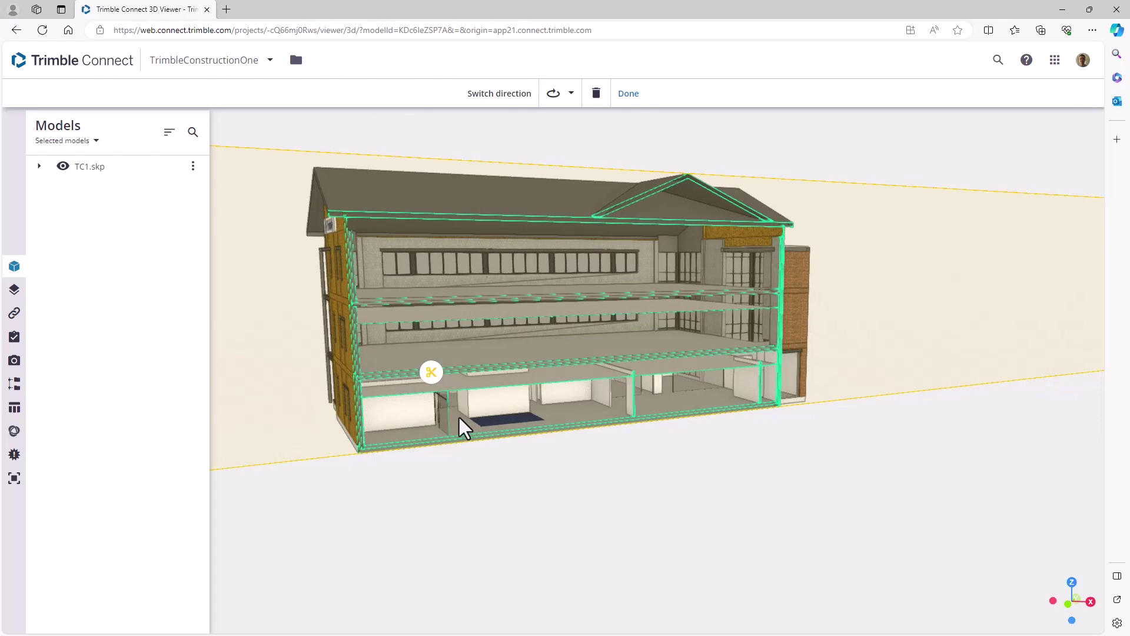
click(71, 143)
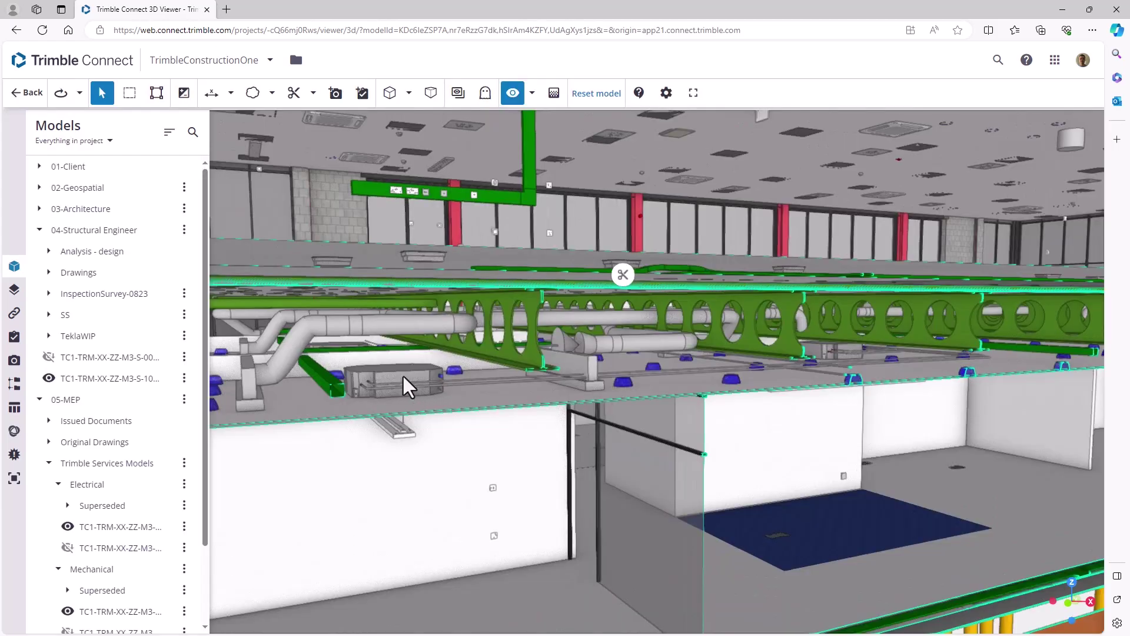
click(409, 385)
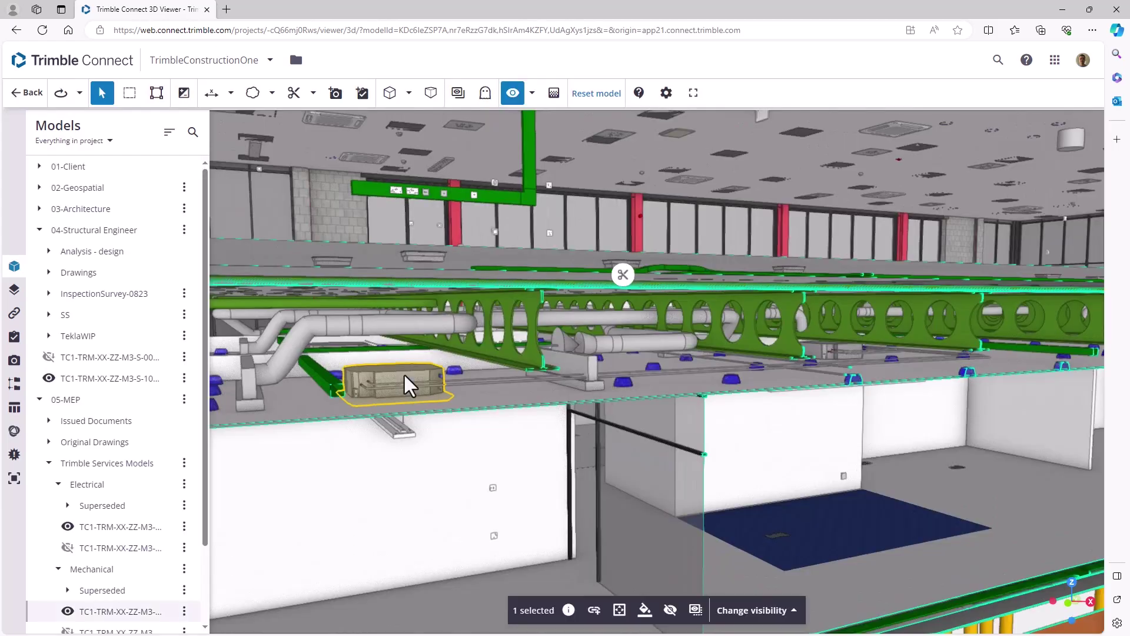
View the air conditioner's Properties, then select a connection point on the green duct
click(568, 609)
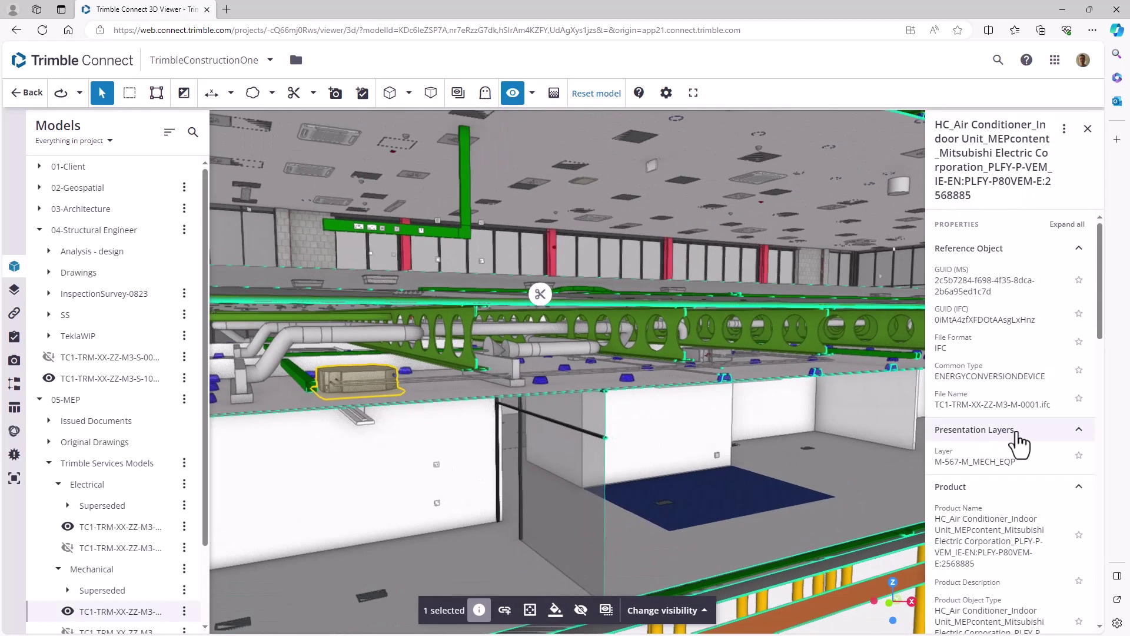
scroll(1023, 448, down, 5)
scroll(1027, 453, down, 10)
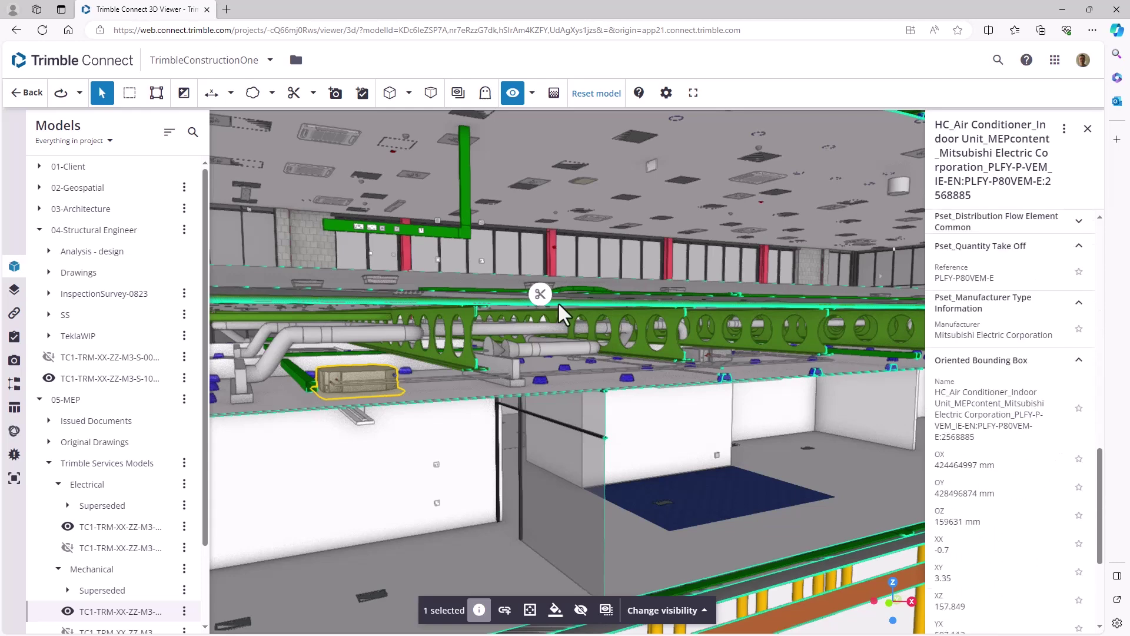
click(383, 229)
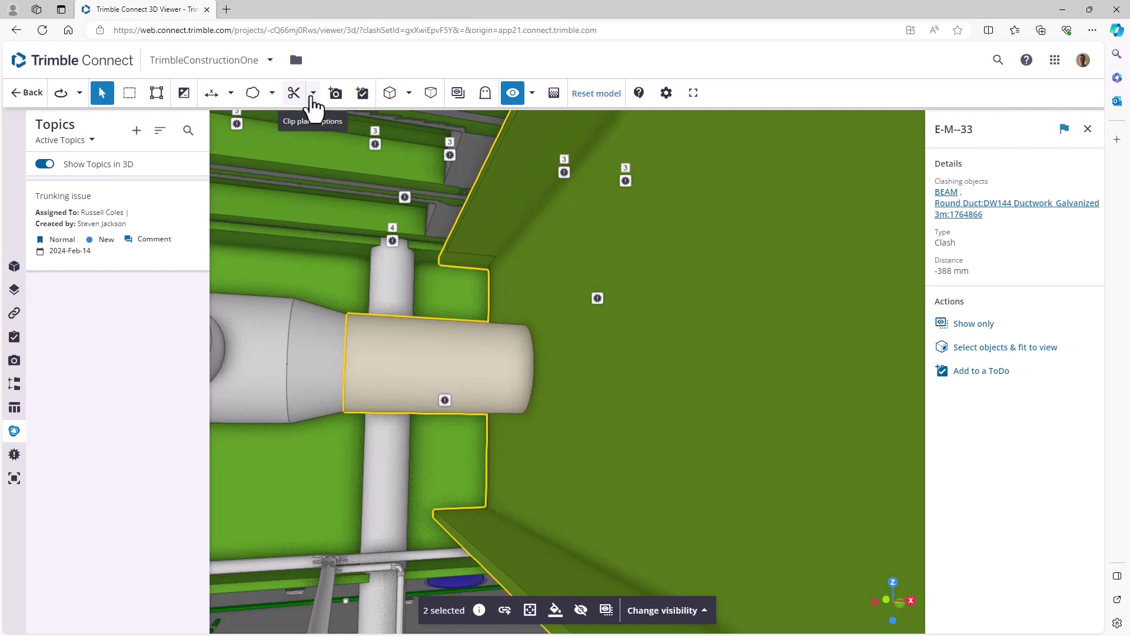
Draw a magenta cloud markup around the clashing duct end
click(272, 94)
click(520, 361)
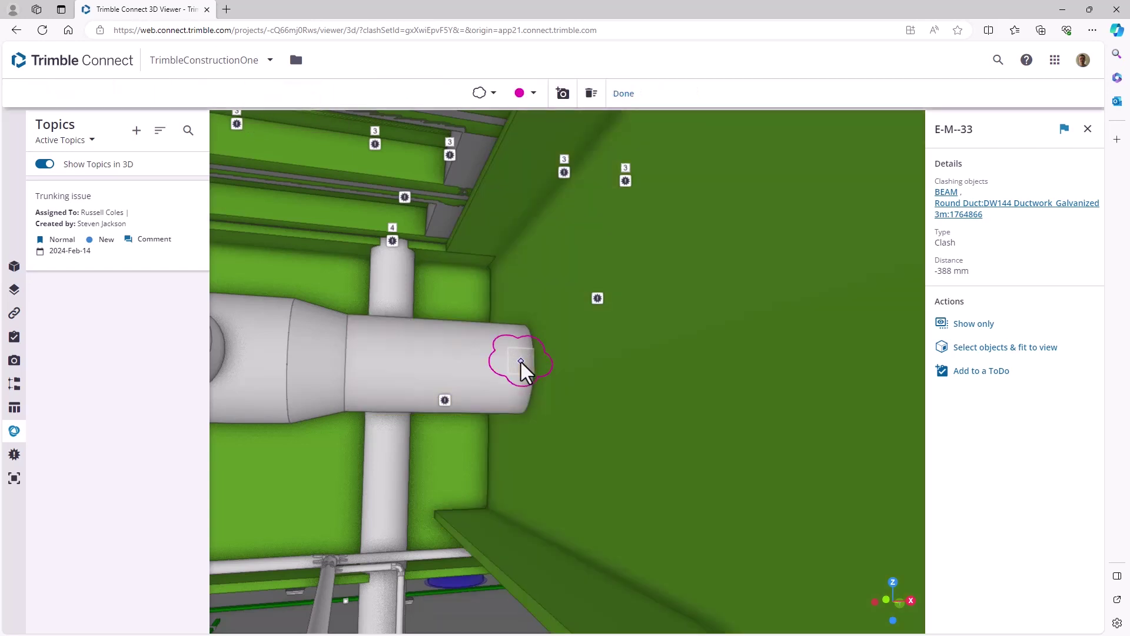
click(517, 348)
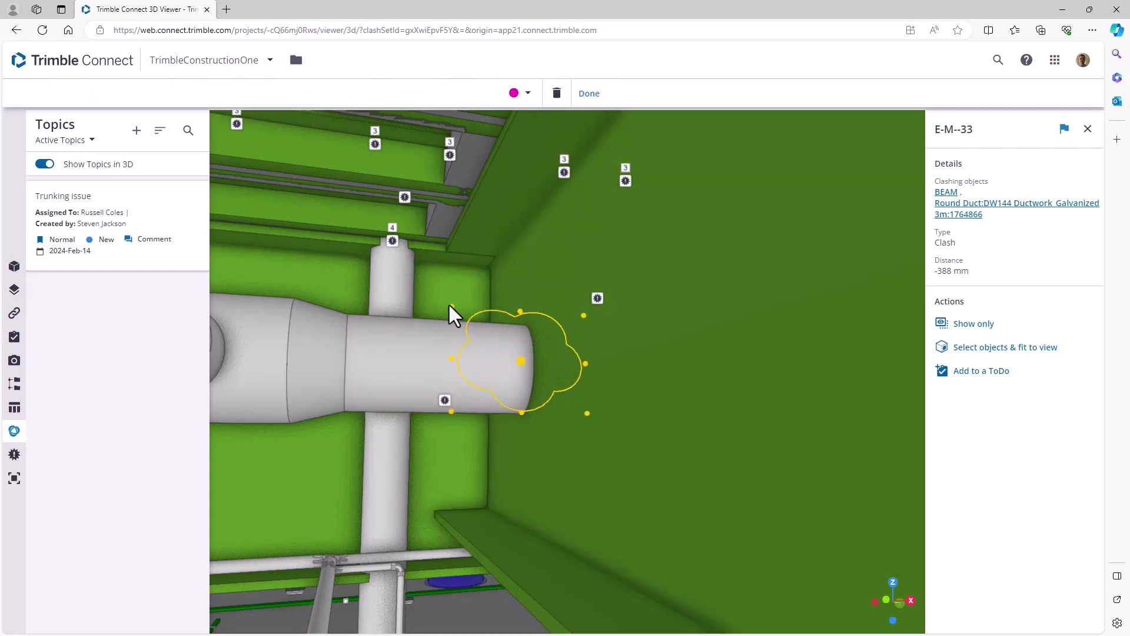
click(589, 93)
Add a text markup beside the cloud reading 'Void re'
click(271, 93)
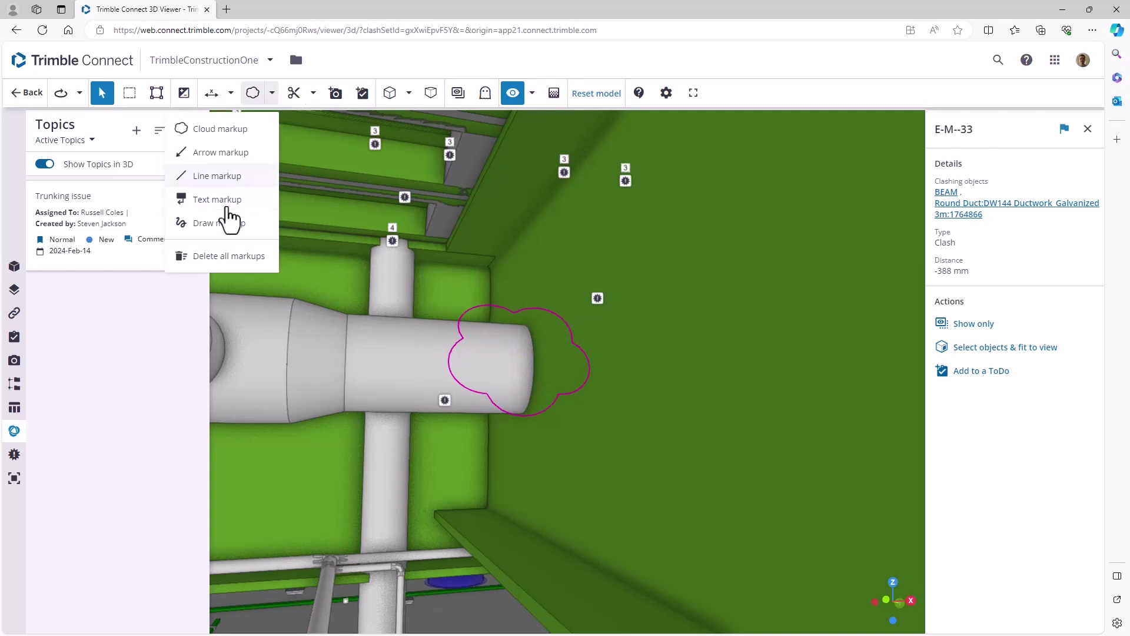
click(228, 203)
click(565, 377)
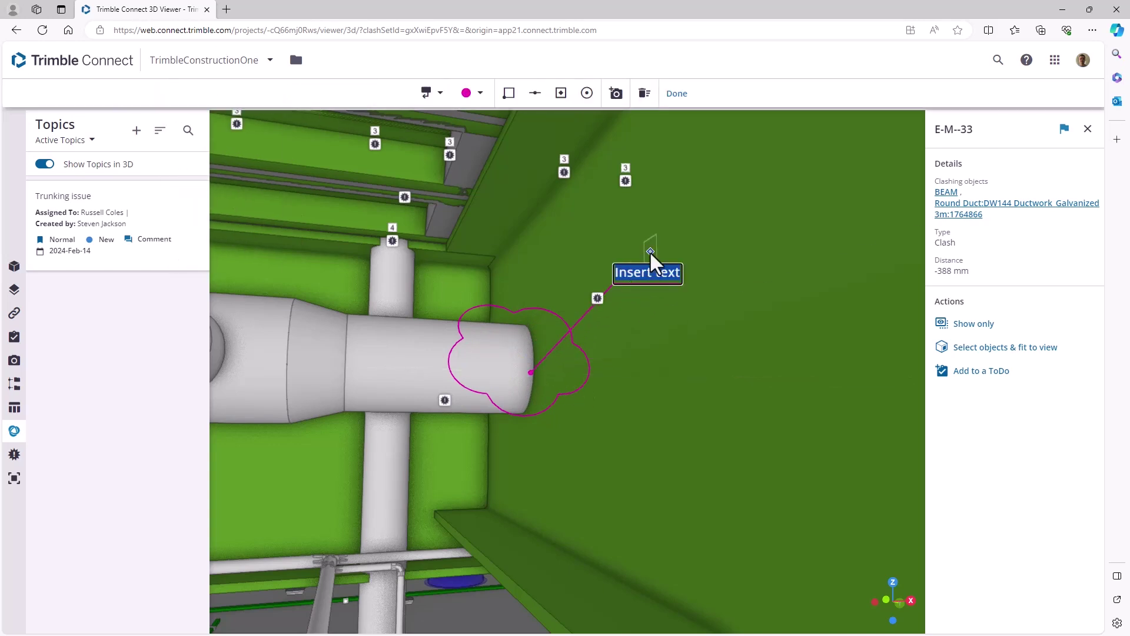
text(Void re)
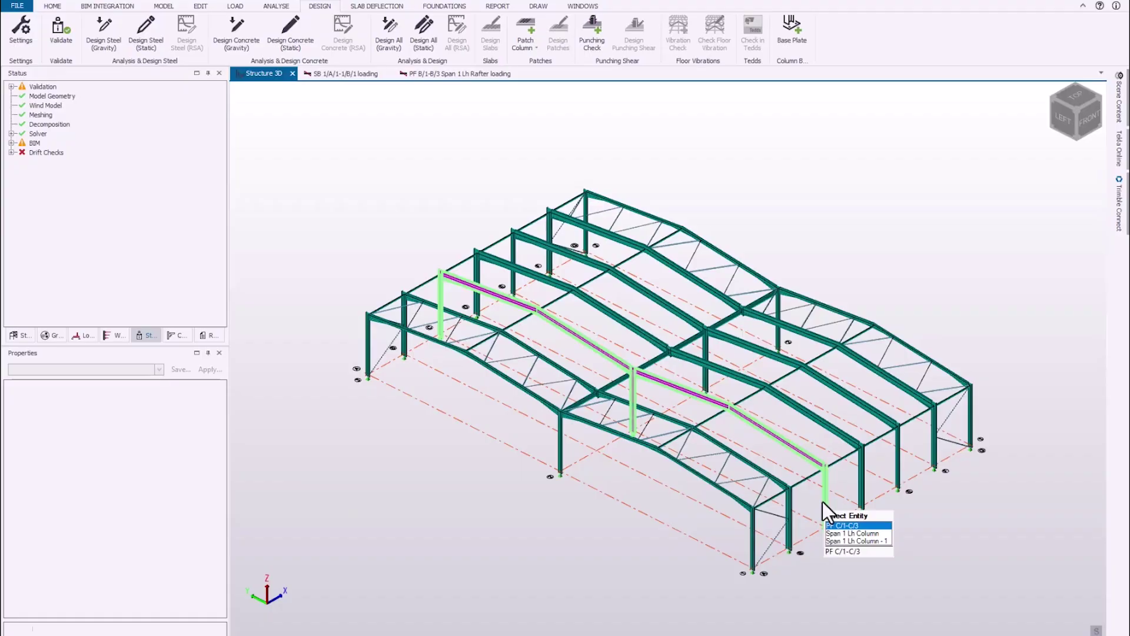
Edit portal frame PF C/1-C/3, close its Design Summary and deselect its members
right_click(822, 501)
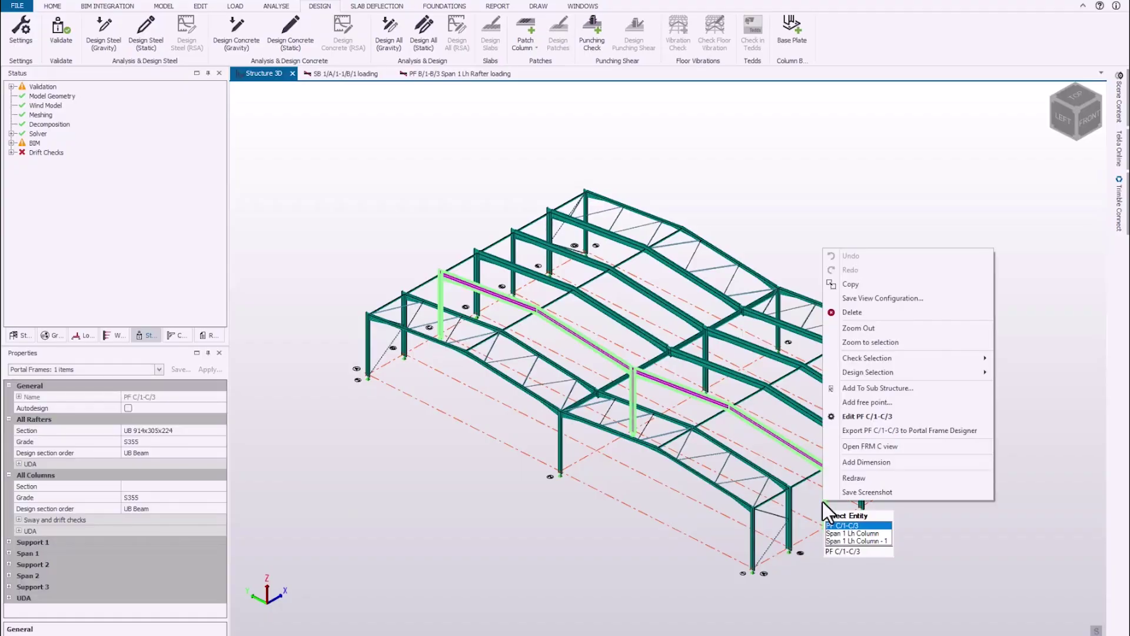
click(902, 427)
click(570, 306)
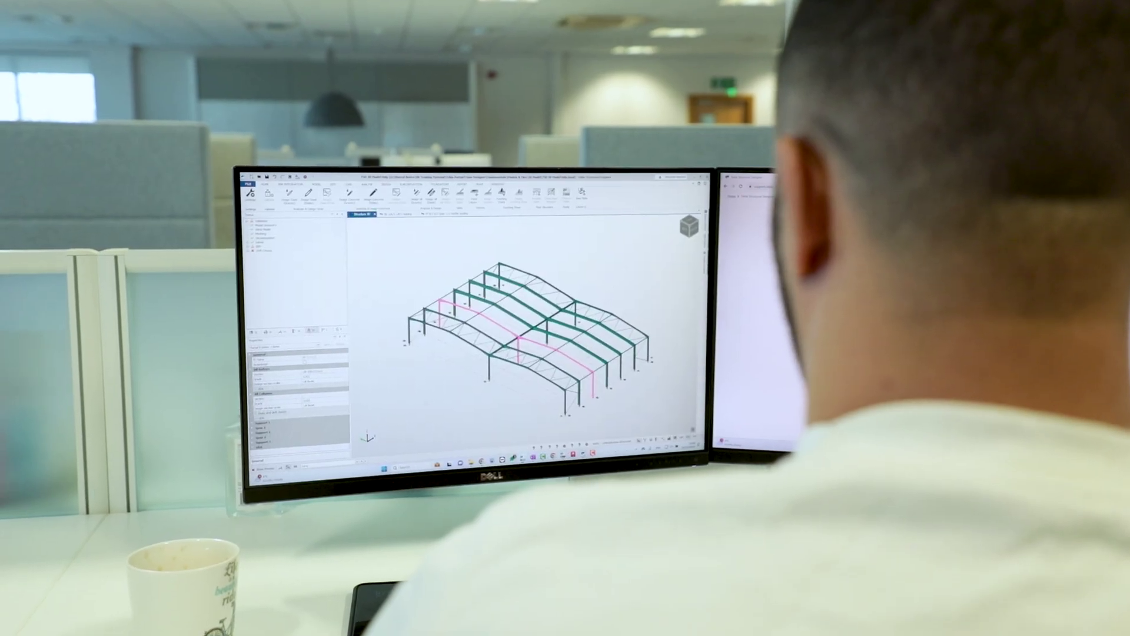
key(Escape)
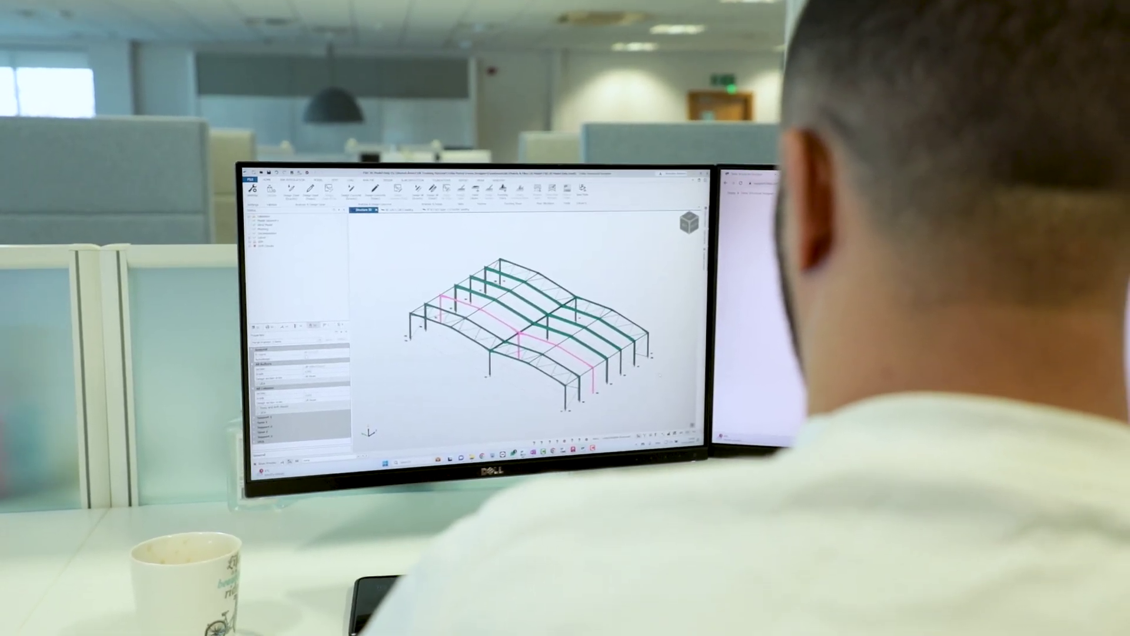